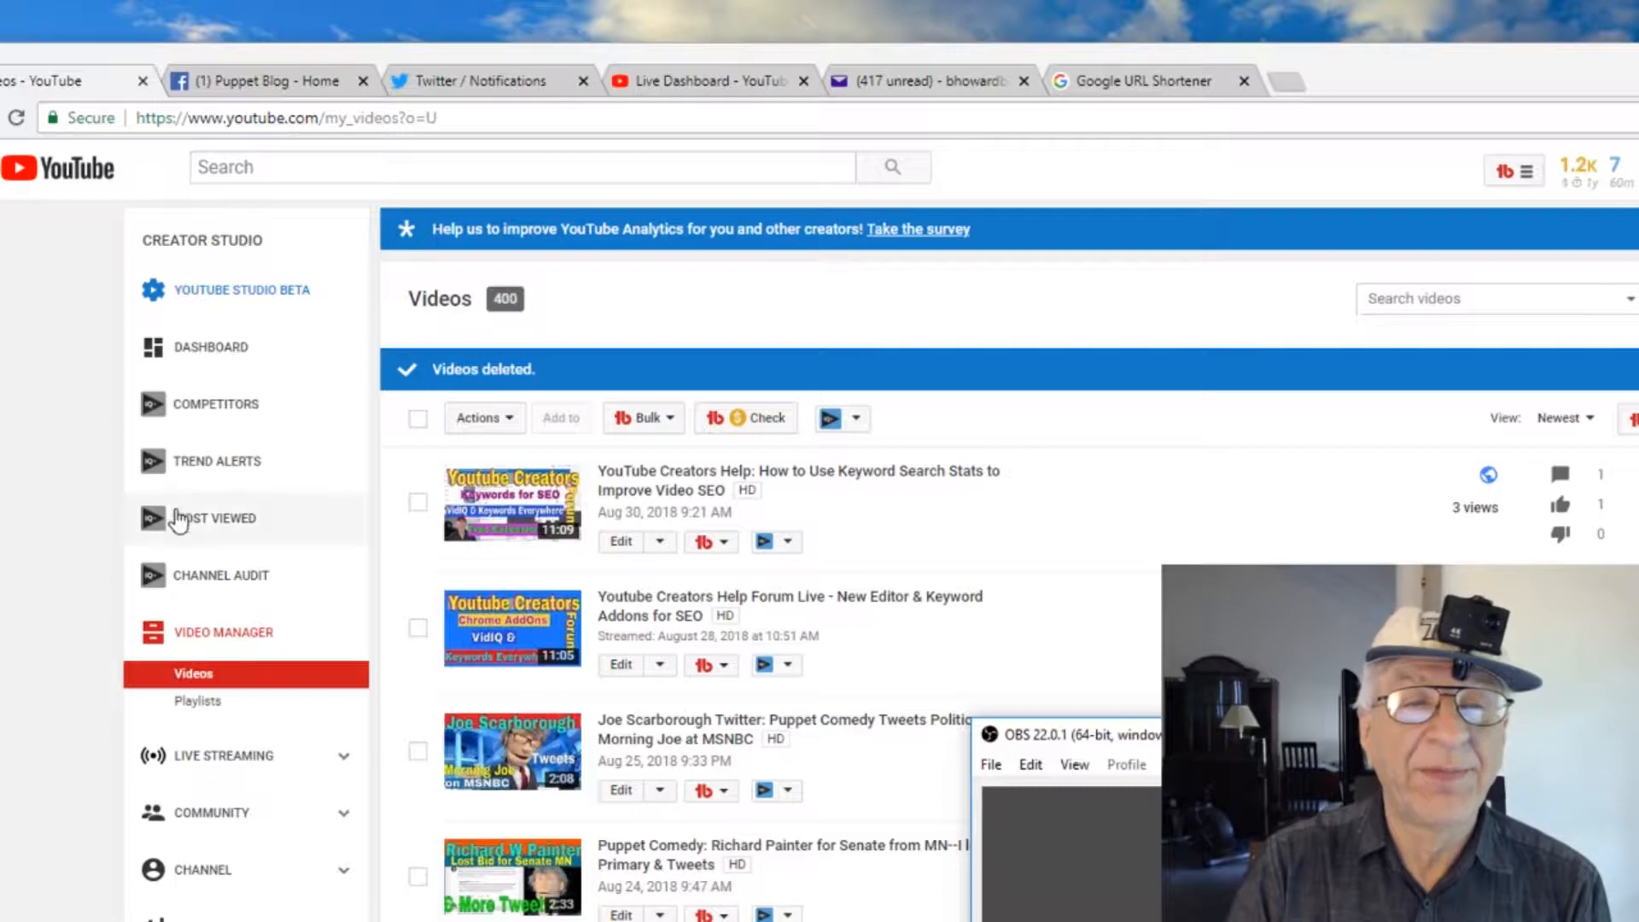
Step: Open the channel's video list in YouTube Studio Beta
{"action": "left_click", "coordinate": [242, 292]}
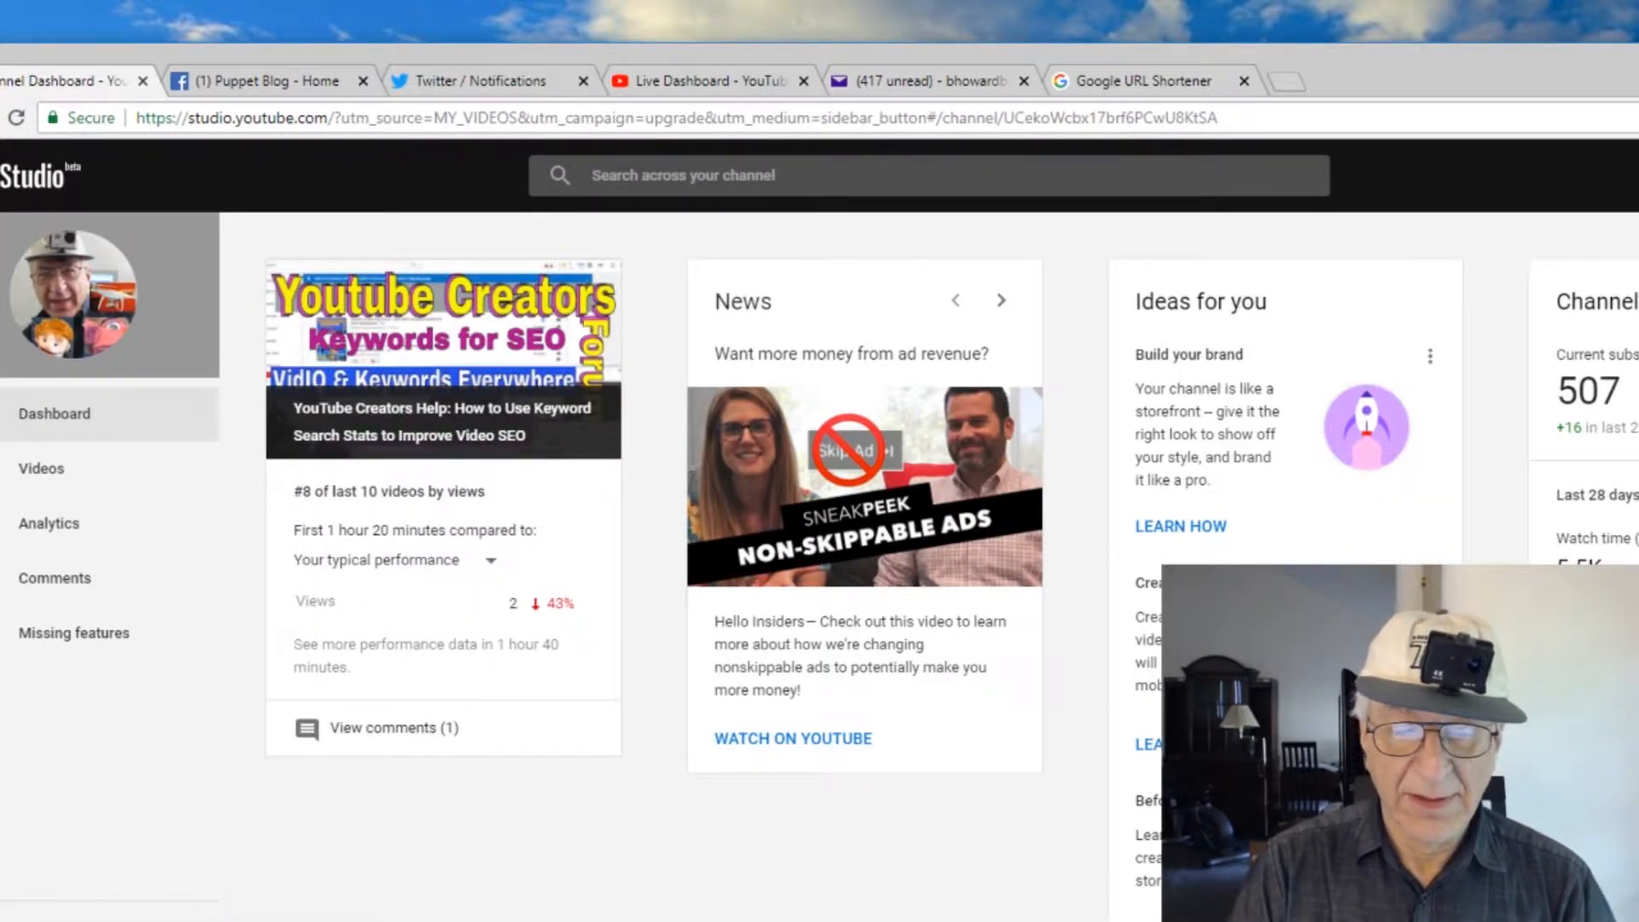
{"action": "key", "text": "alt+Tab"}
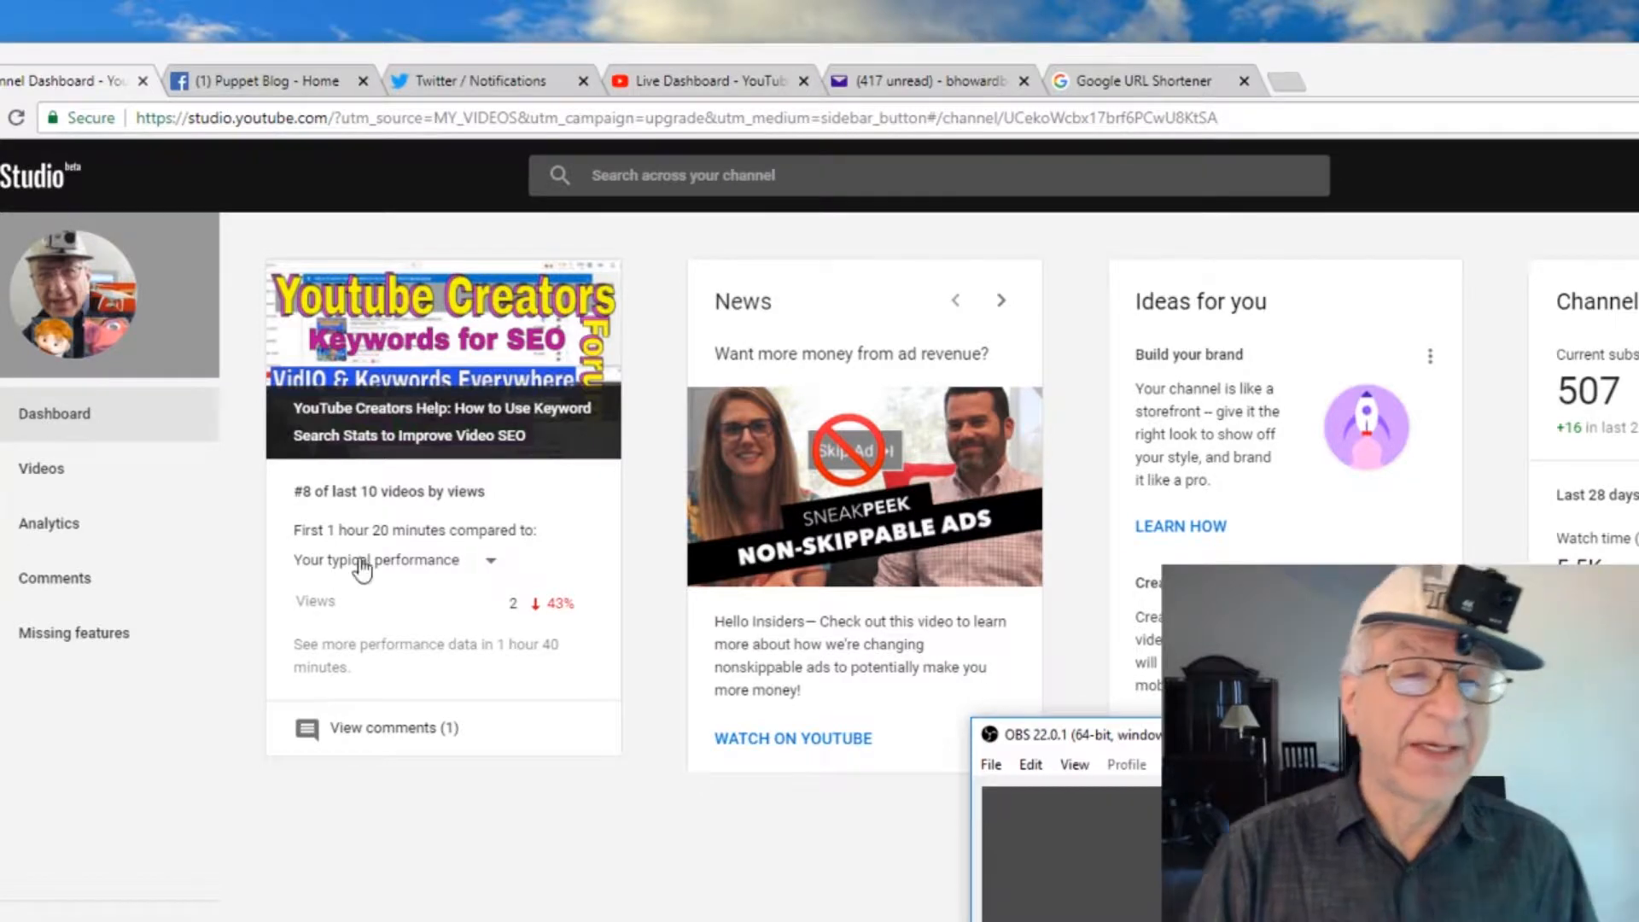
{"action": "left_click", "coordinate": [25, 476]}
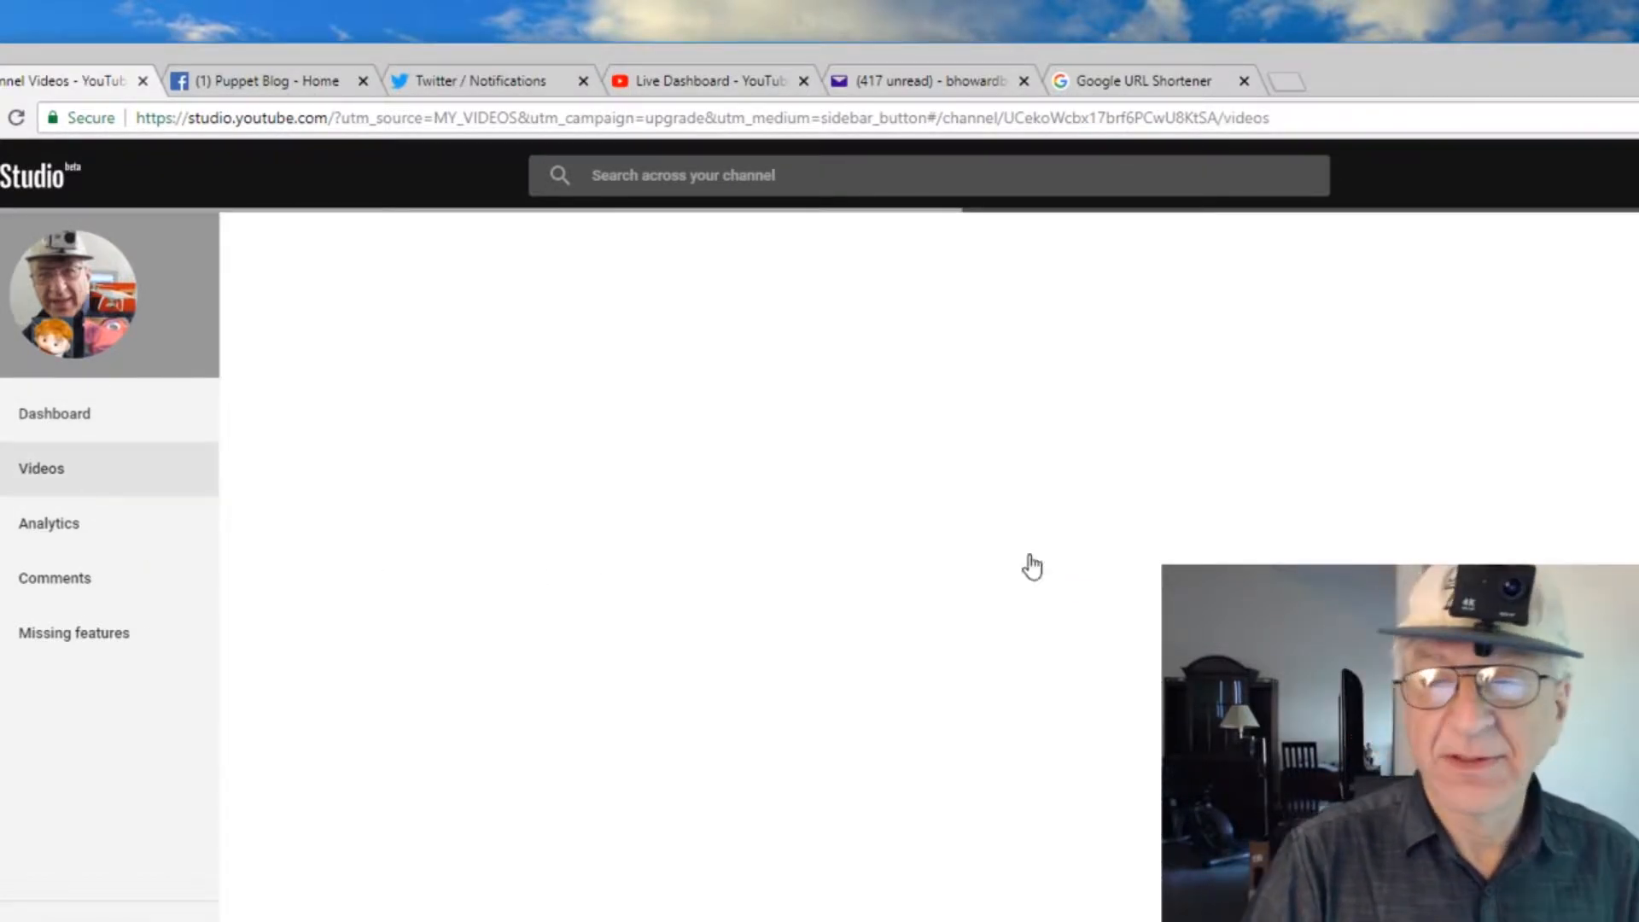
Step: Find the video "Drone Flight Over Path at Drake Sports Park in West Bloomfield" and open it in the video editor
{"action": "scroll", "coordinate": [871, 743], "scroll_direction": "down", "scroll_amount": 4}
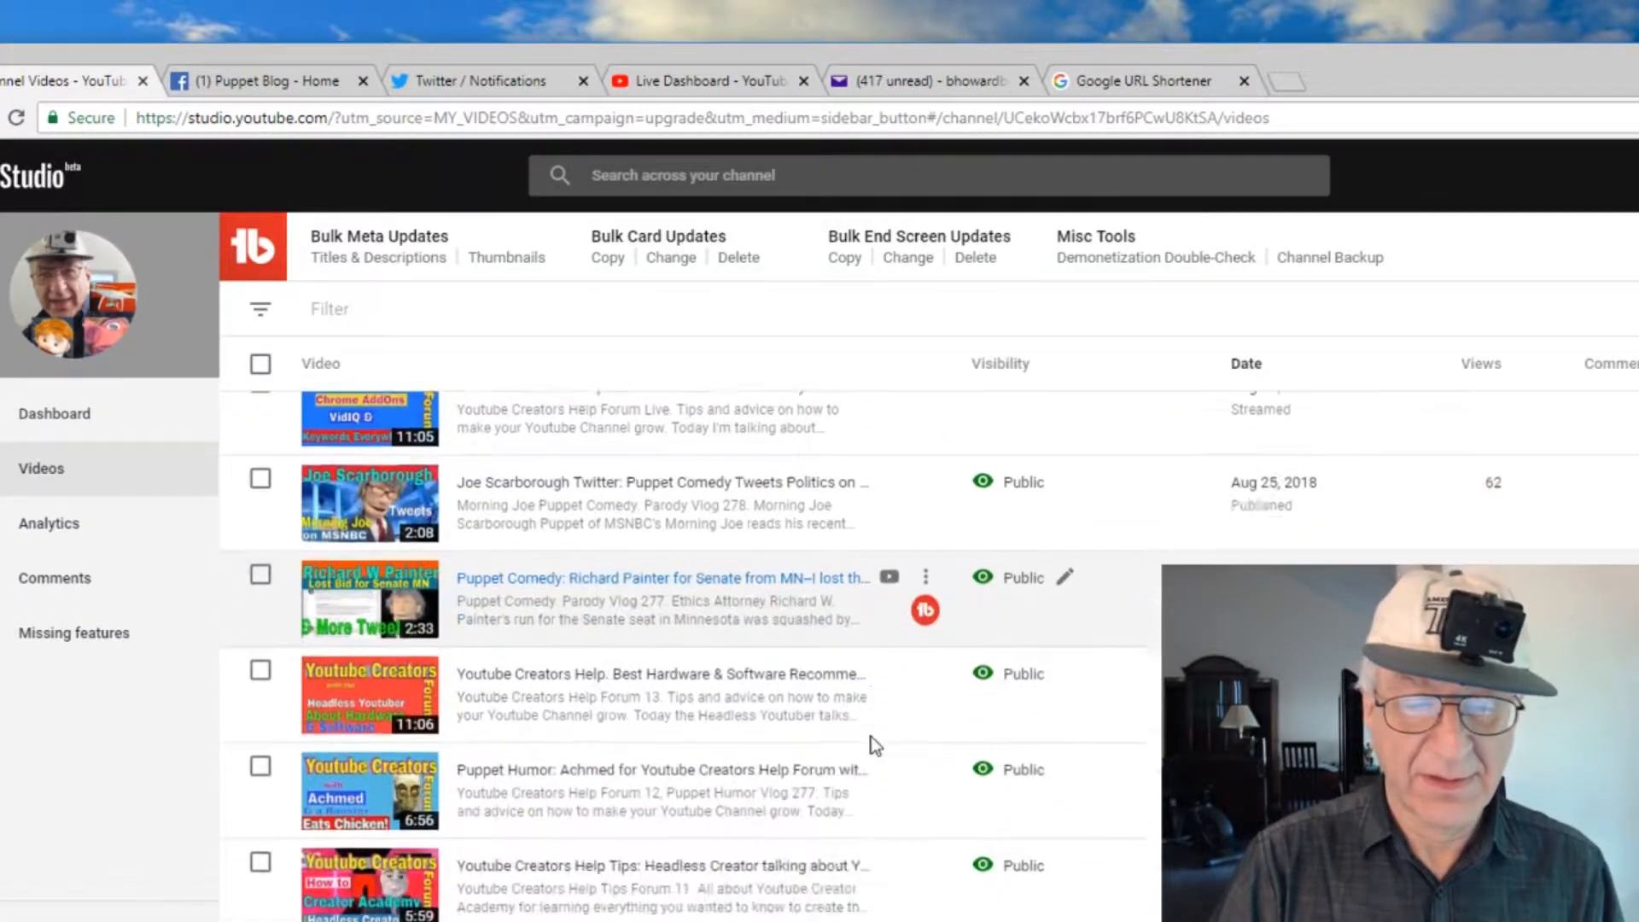
{"action": "scroll", "coordinate": [874, 745], "scroll_direction": "down", "scroll_amount": 15}
{"action": "scroll", "coordinate": [873, 744], "scroll_direction": "up", "scroll_amount": 3}
{"action": "scroll", "coordinate": [872, 747], "scroll_direction": "up", "scroll_amount": 6}
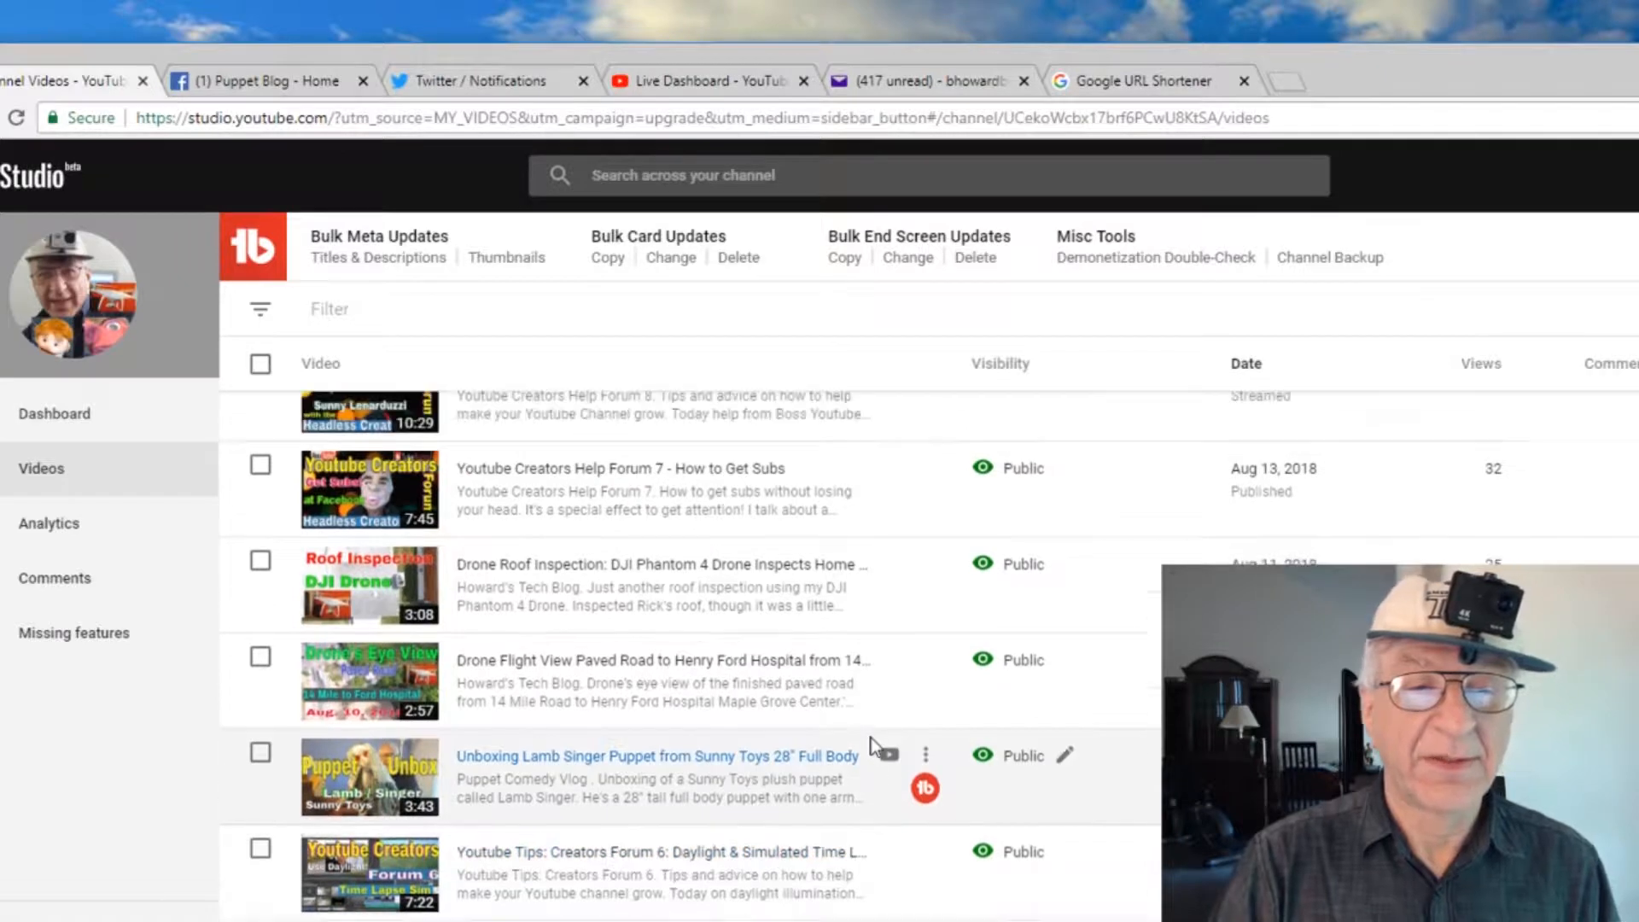
{"action": "scroll", "coordinate": [872, 747], "scroll_direction": "down", "scroll_amount": 4}
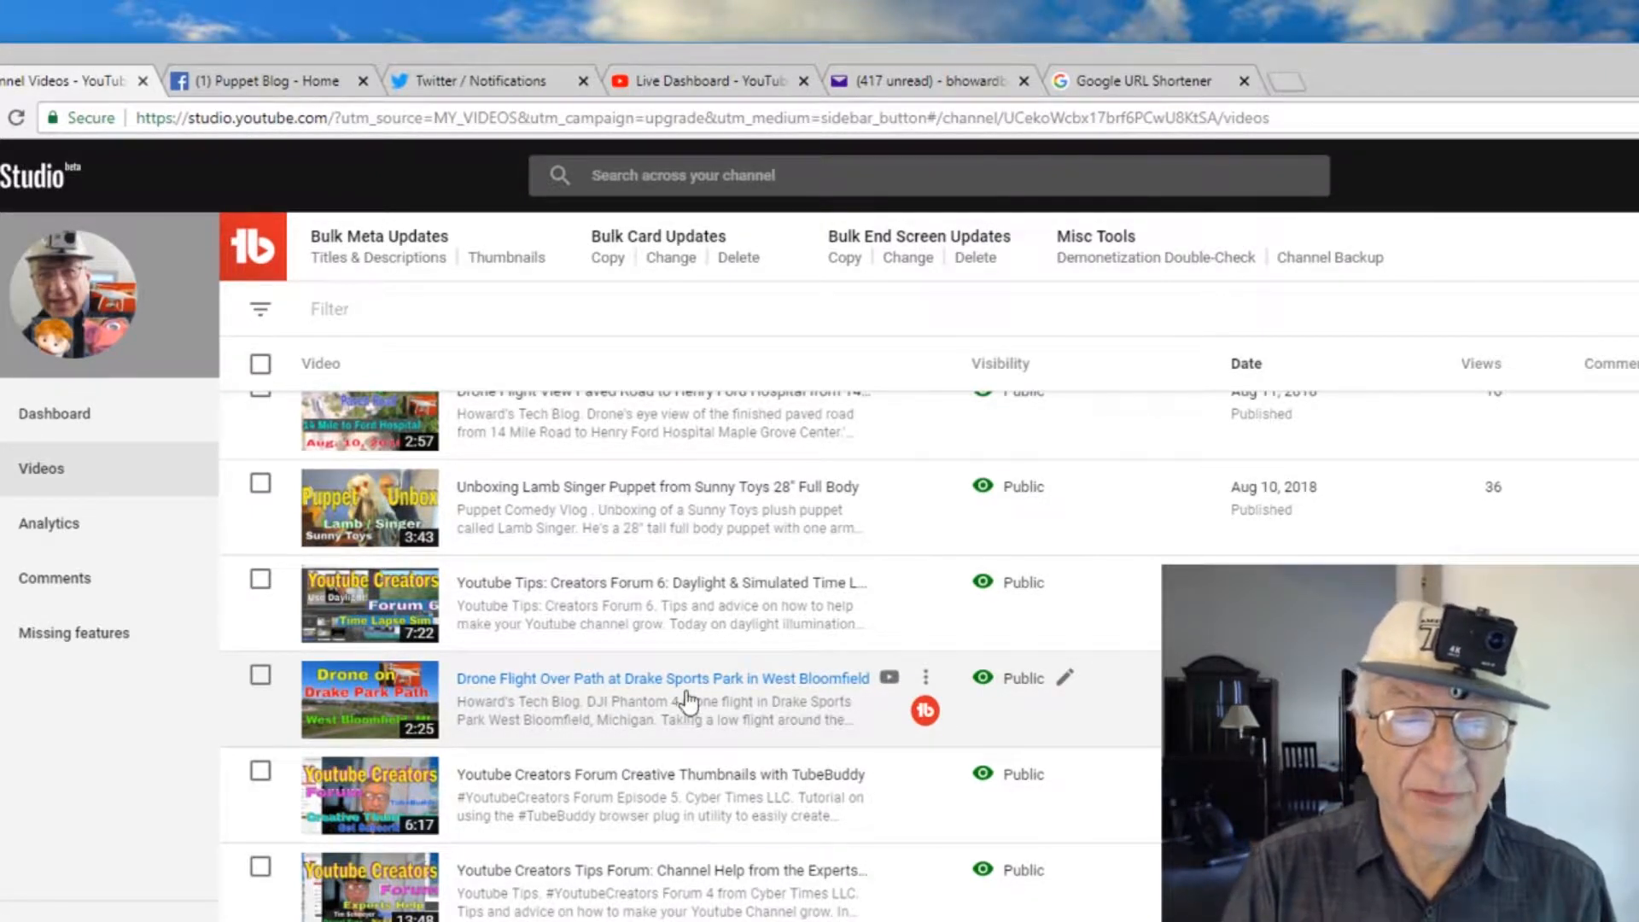
{"action": "left_click", "coordinate": [744, 704]}
{"action": "left_click", "coordinate": [18, 524]}
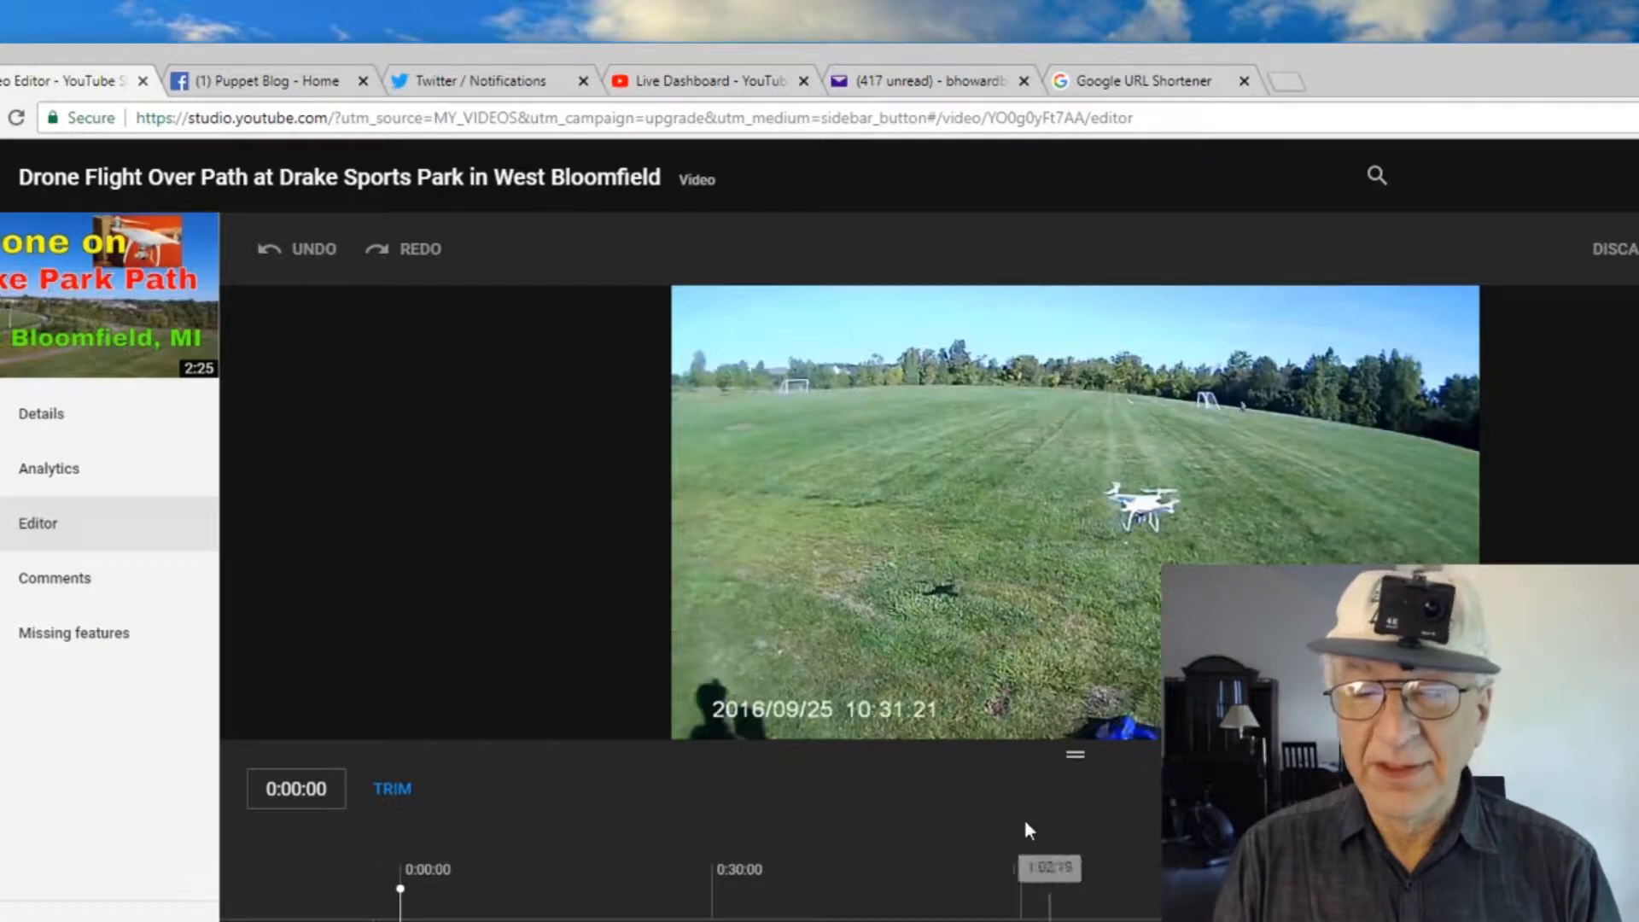
Step: Play the opening part of the drone video, pause it and place the playhead at 0:26:08
{"action": "left_click", "coordinate": [700, 721]}
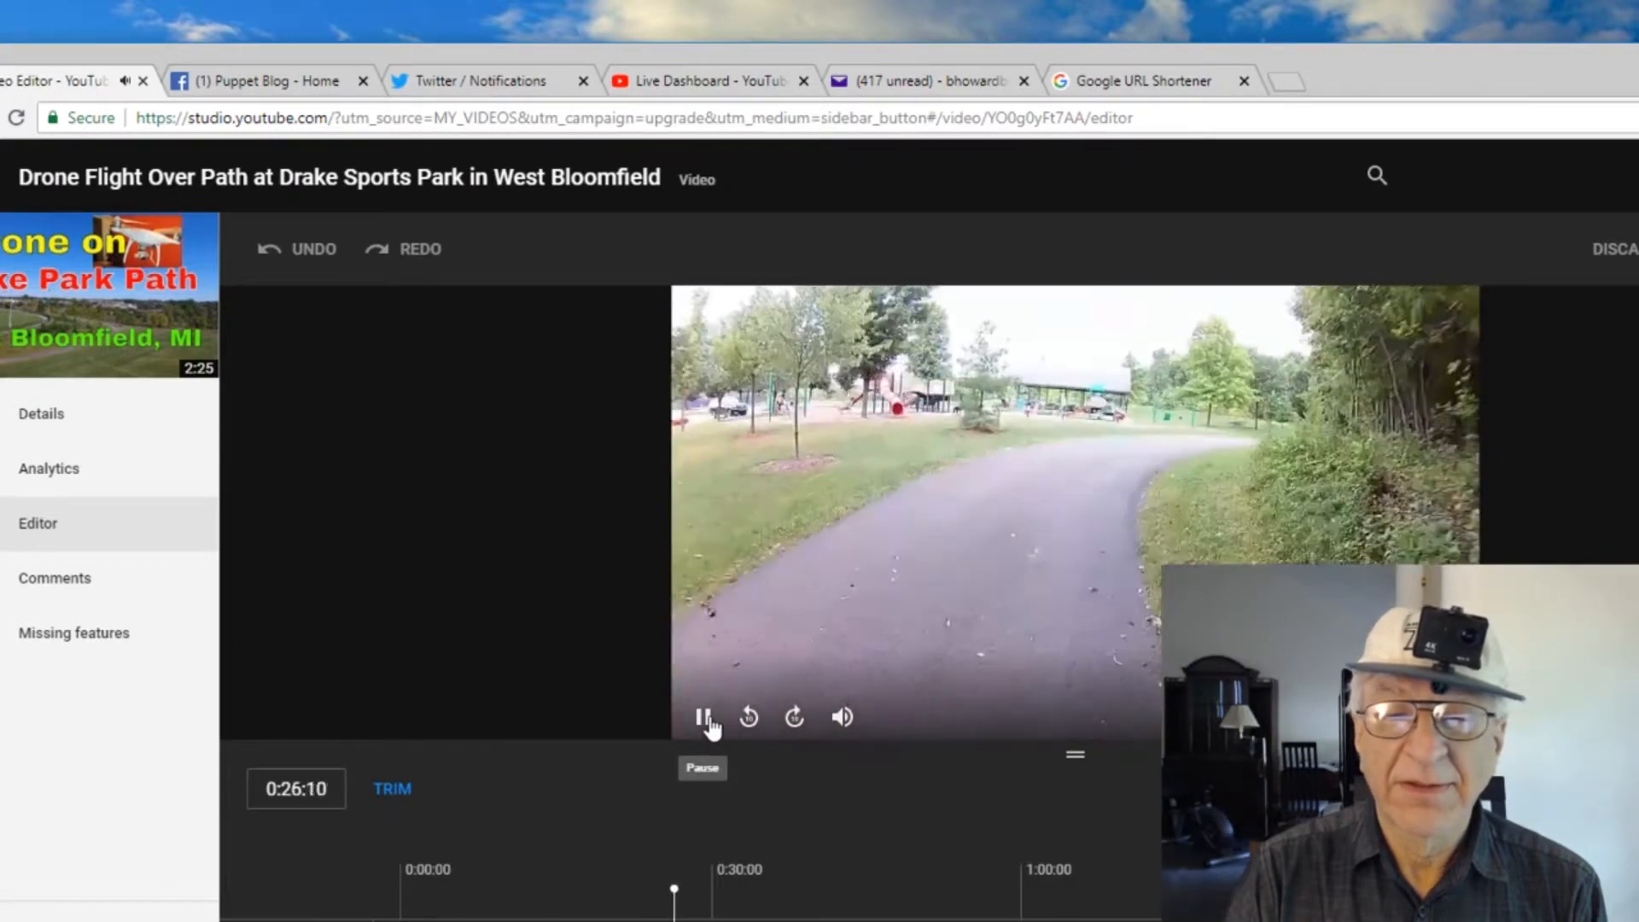
{"action": "left_click", "coordinate": [708, 724]}
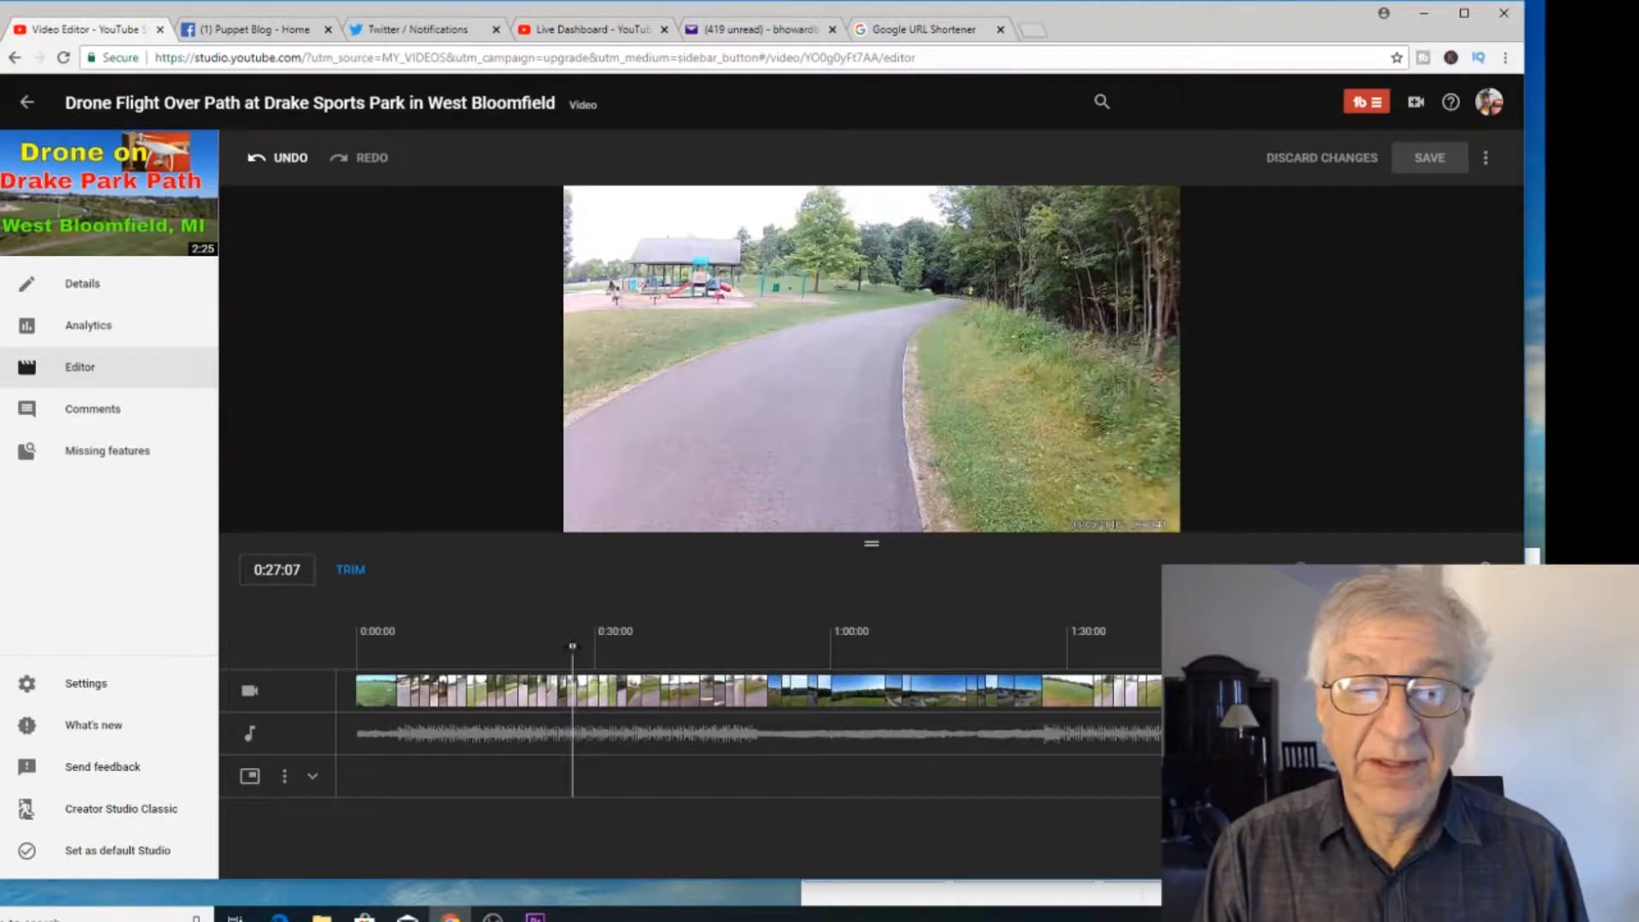
{"action": "mouse_move", "coordinate": [572, 646]}
{"action": "left_mouse_down"}
{"action": "mouse_move", "coordinate": [548, 647]}
{"action": "mouse_move", "coordinate": [593, 647]}
{"action": "mouse_move", "coordinate": [576, 651]}
{"action": "left_mouse_up"}
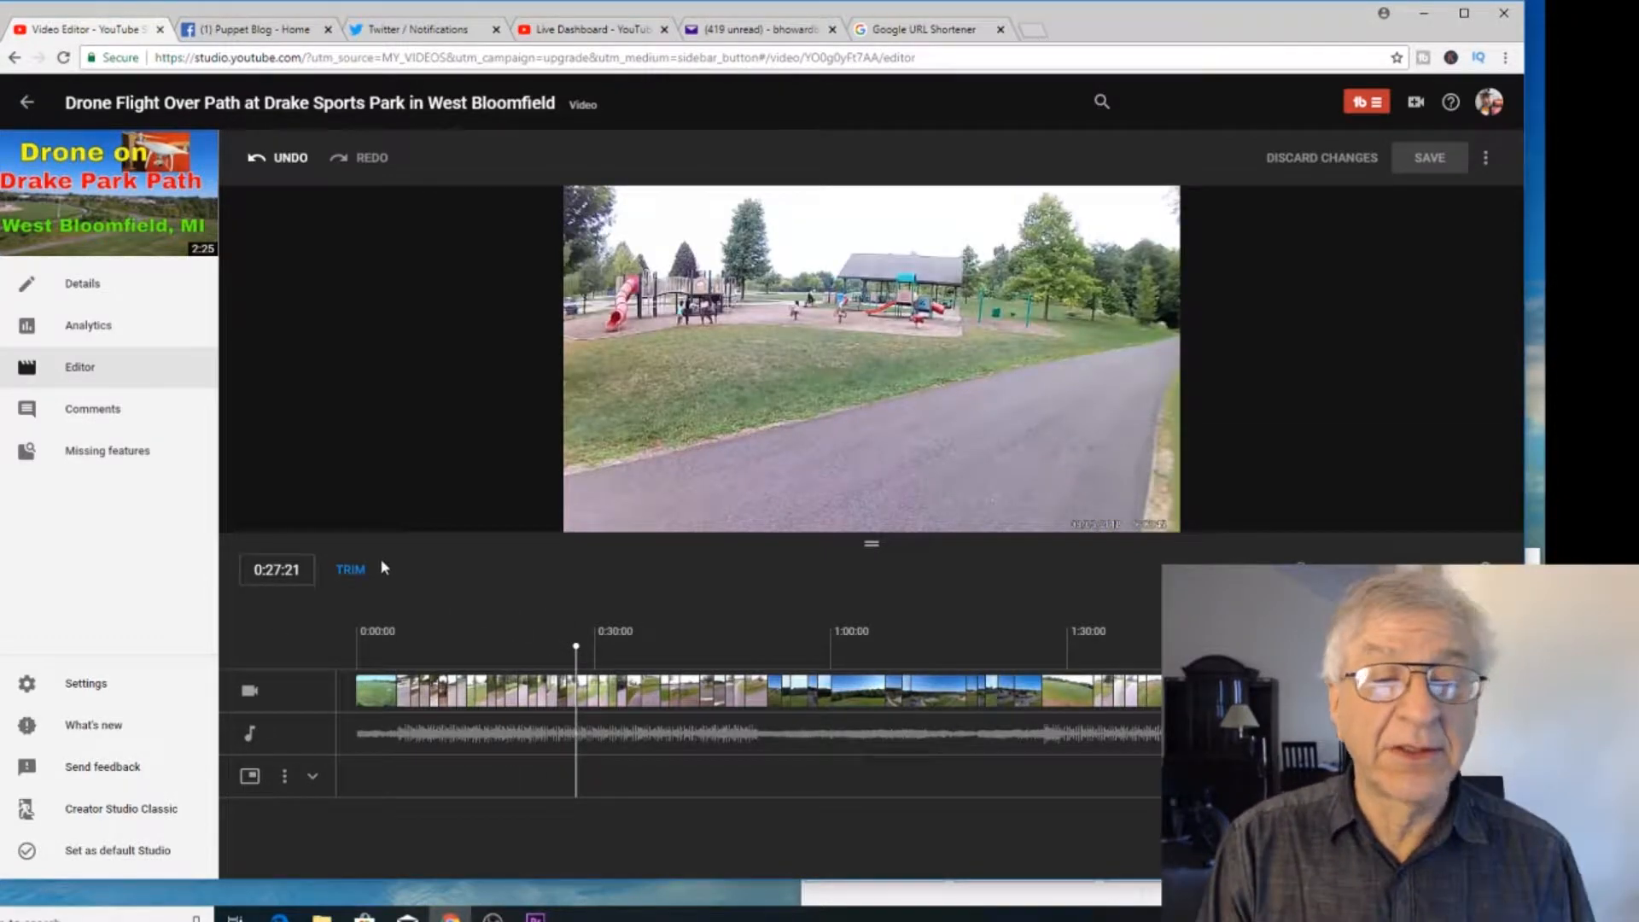
{"action": "left_click", "coordinate": [573, 638]}
{"action": "left_click_drag", "start_coordinate": [573, 638], "coordinate": [561, 641]}
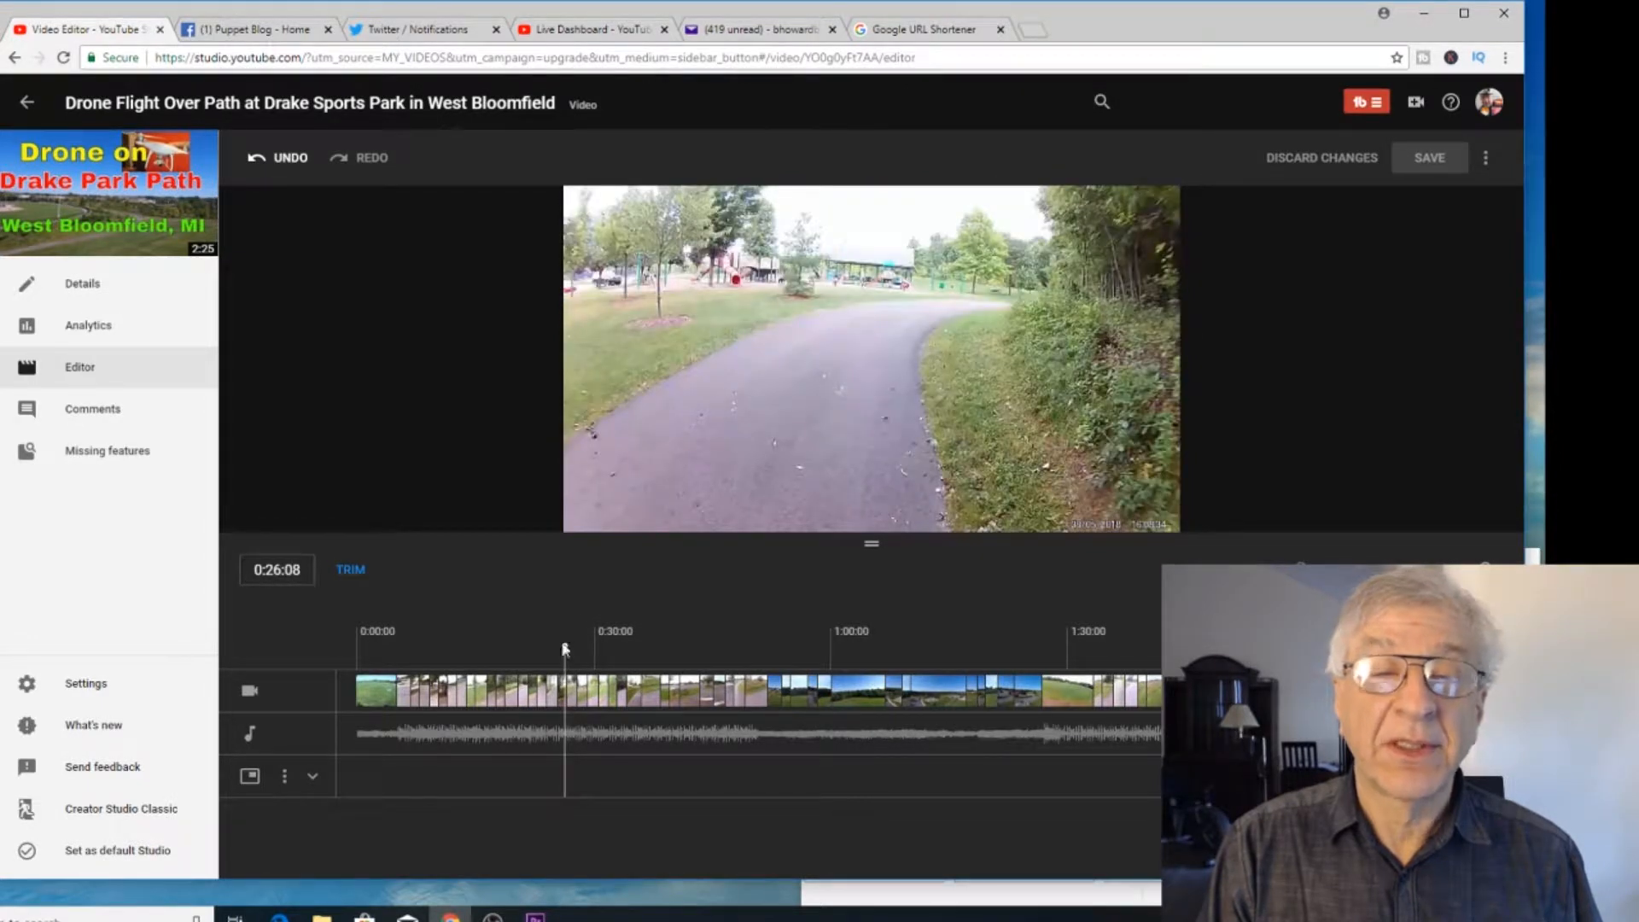
Step: Split the video at the playhead, cut out the section from 0:26:08 to 0:30:03 and preview the trim
{"action": "left_click", "coordinate": [351, 571]}
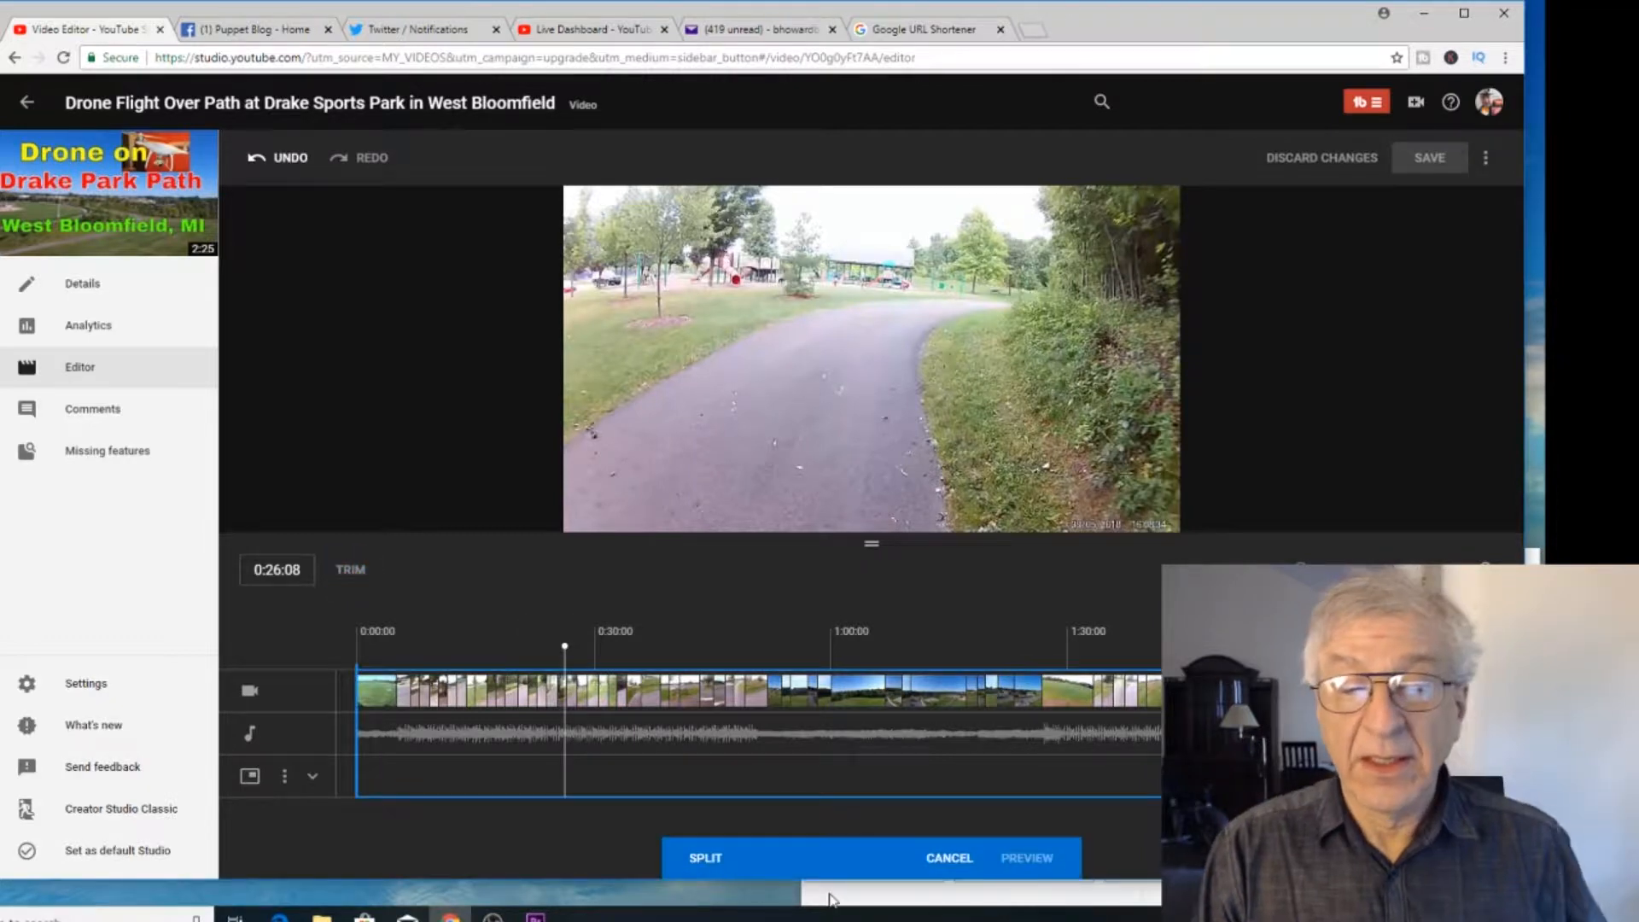
{"action": "left_click", "coordinate": [707, 859]}
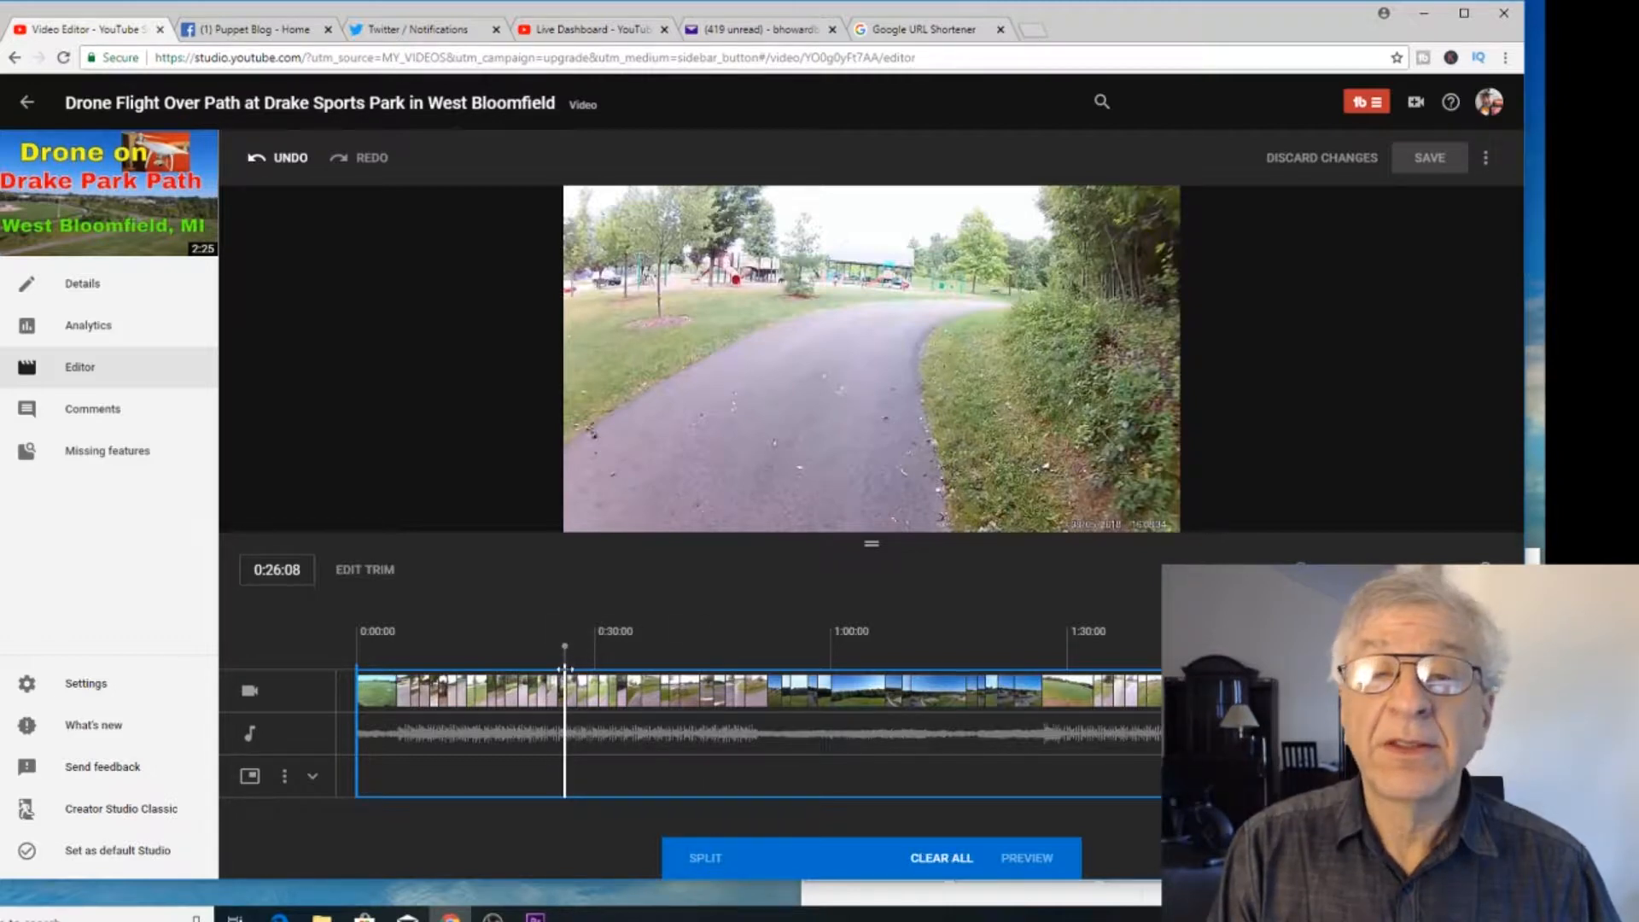
{"action": "left_click_drag", "start_coordinate": [567, 671], "coordinate": [584, 681]}
{"action": "left_click_drag", "start_coordinate": [572, 681], "coordinate": [595, 681]}
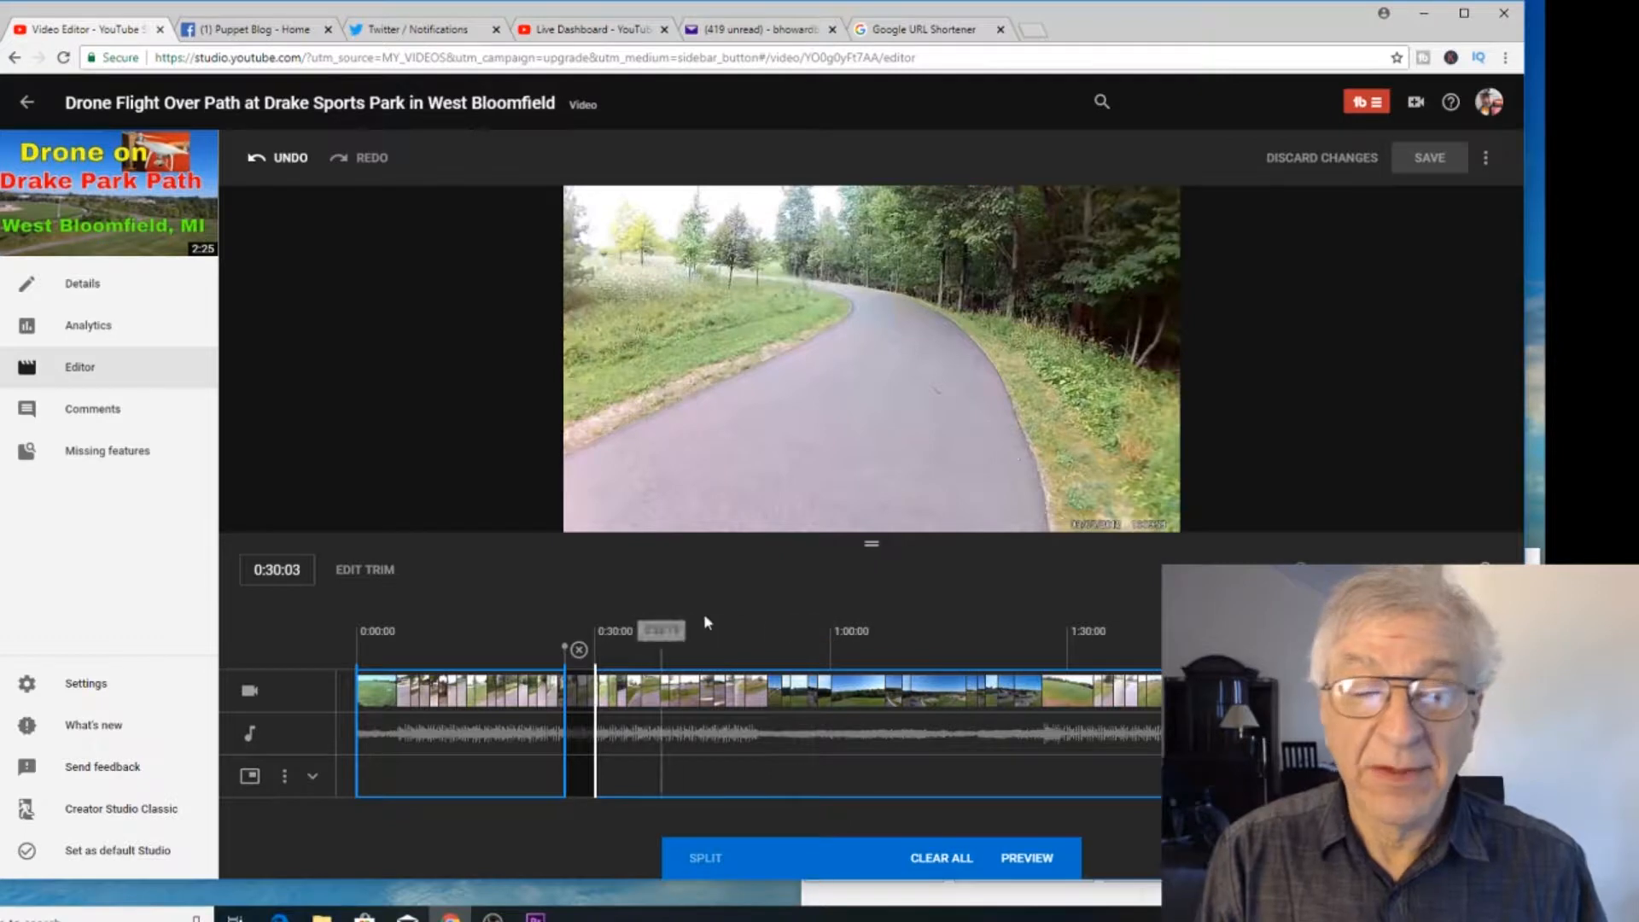
{"action": "left_click", "coordinate": [1020, 858]}
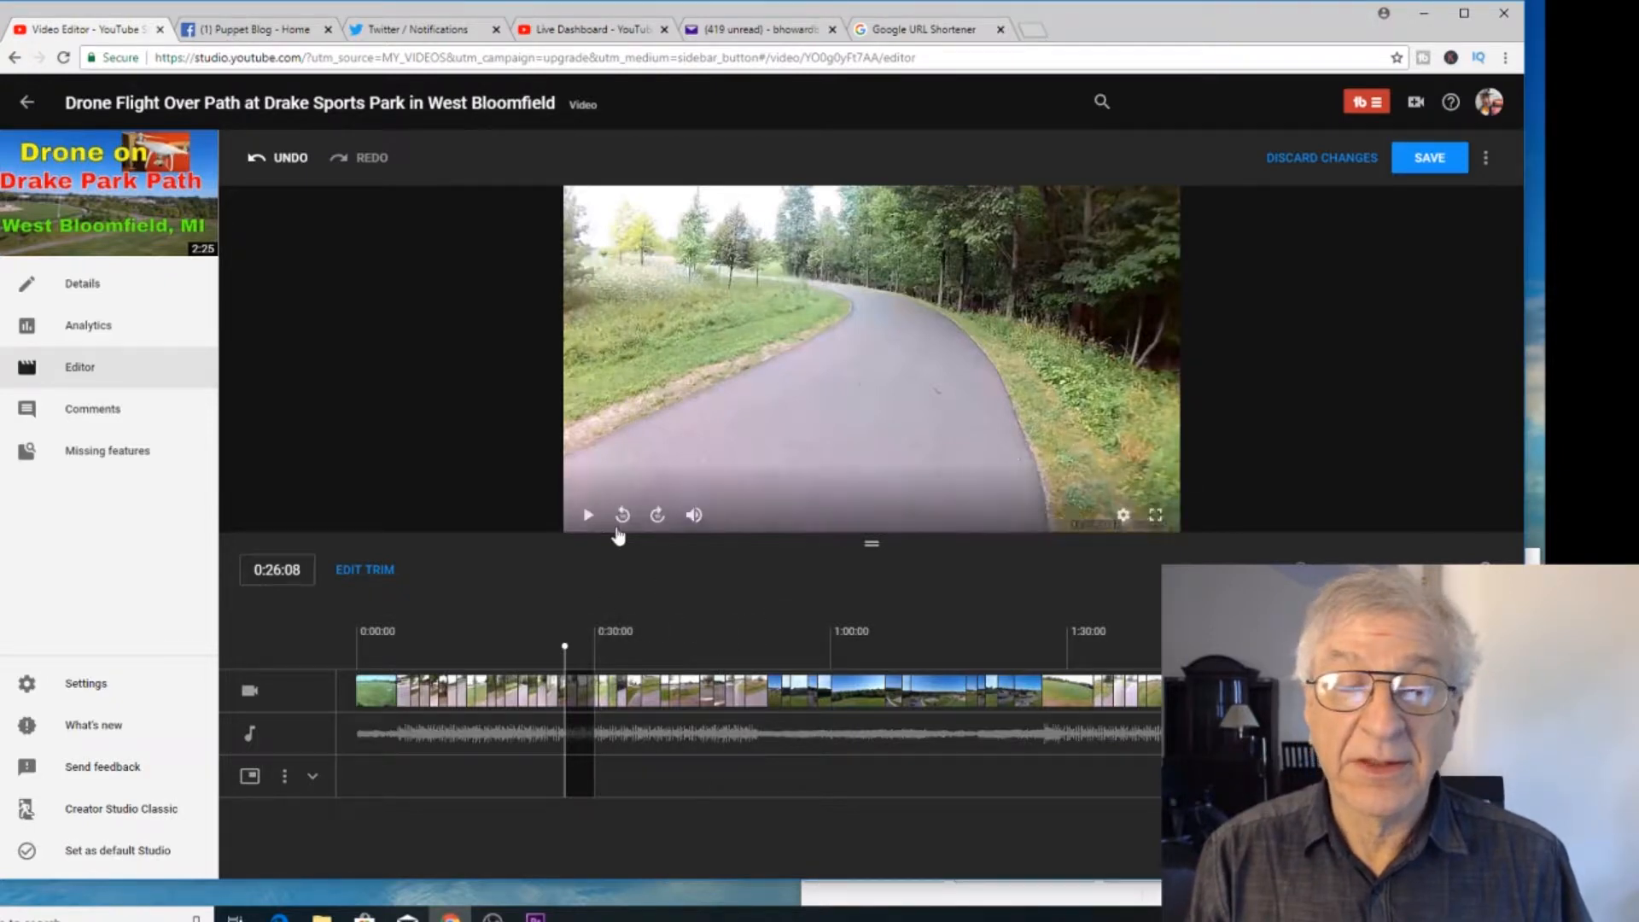
Step: Play the video across the first cut, pause it and place the playhead at 0:42:00
{"action": "left_click", "coordinate": [589, 515]}
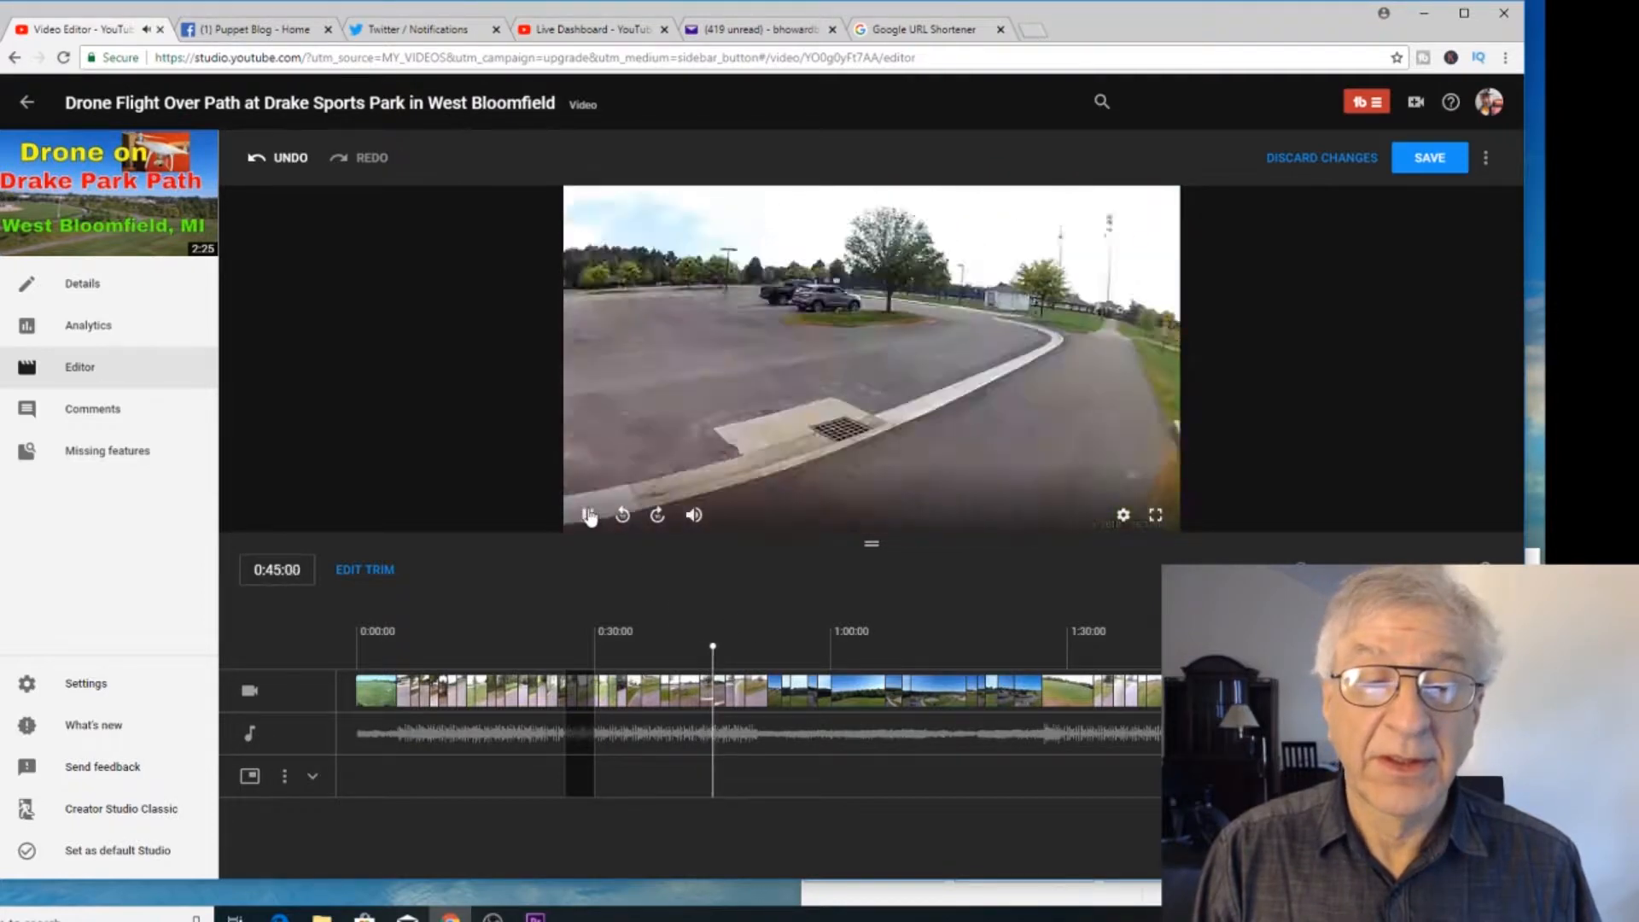
{"action": "left_click", "coordinate": [587, 515]}
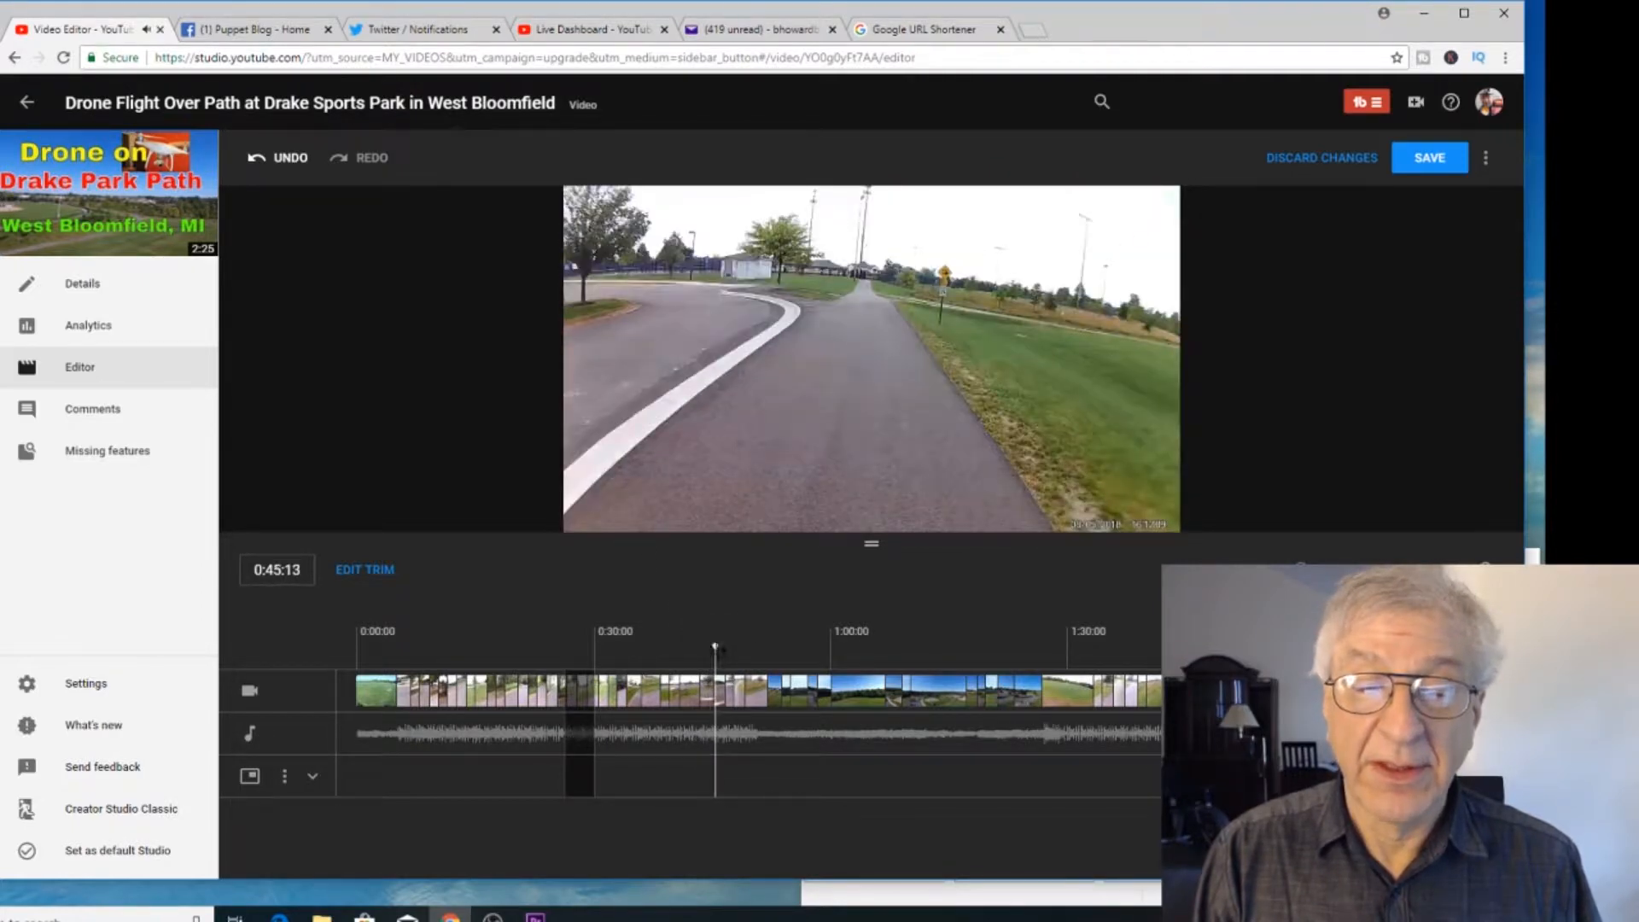
{"action": "left_click", "coordinate": [706, 647]}
{"action": "left_click_drag", "start_coordinate": [706, 647], "coordinate": [689, 642]}
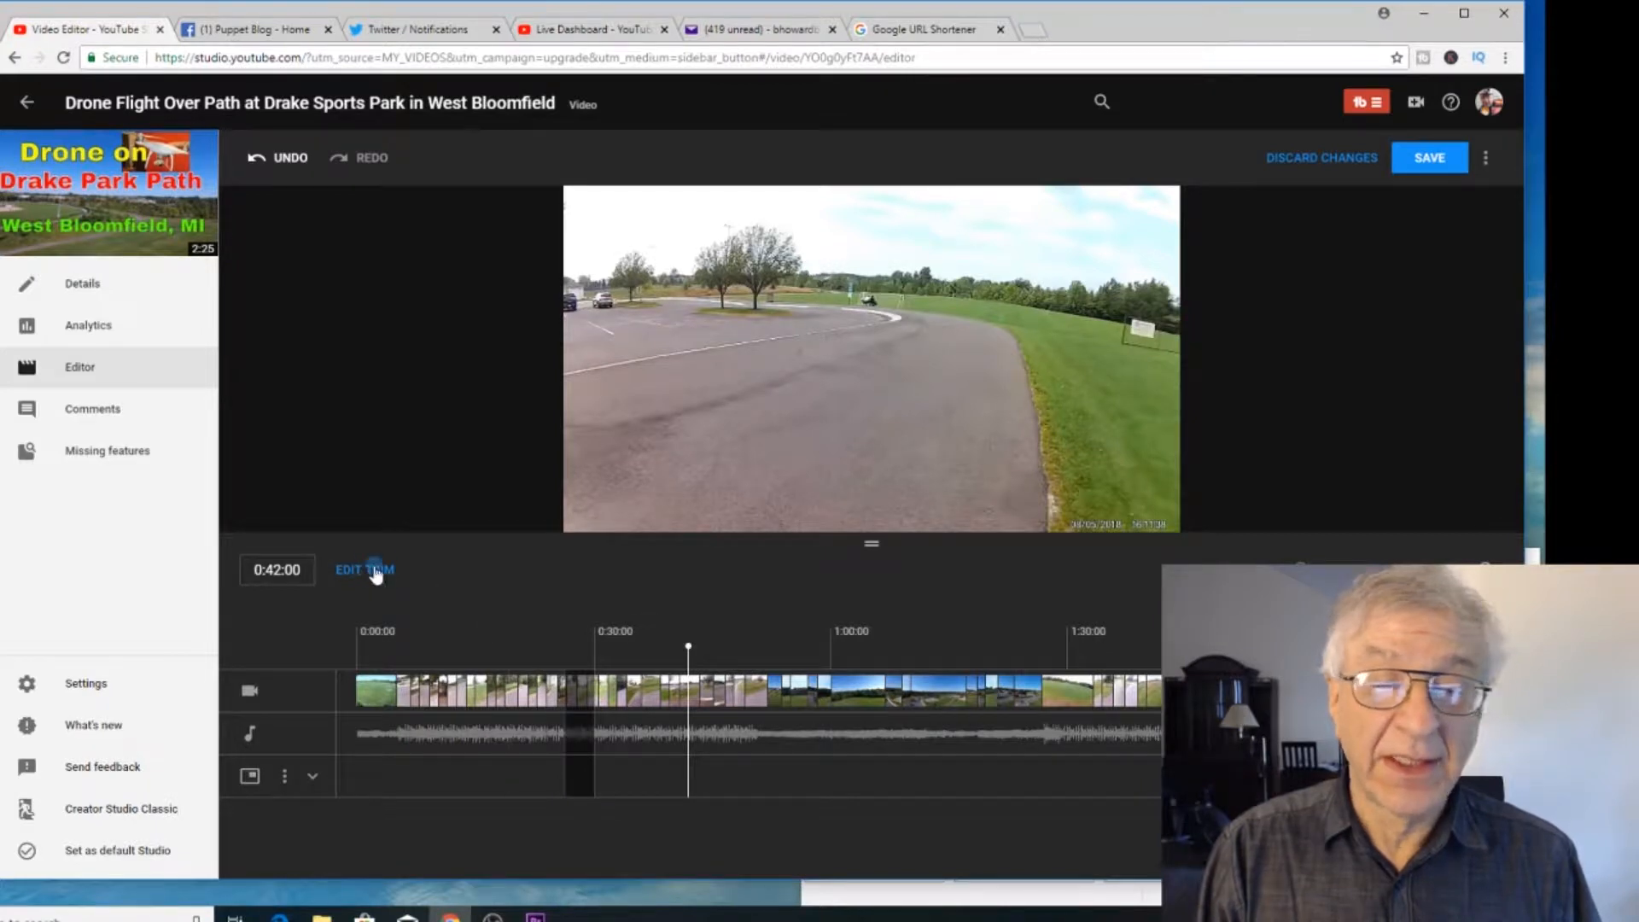
Step: Add a second cut to the trim, removing 0:42:00 to 0:46:02, and preview it
{"action": "left_click", "coordinate": [376, 572]}
{"action": "left_click", "coordinate": [707, 856]}
{"action": "left_click_drag", "start_coordinate": [689, 712], "coordinate": [721, 715]}
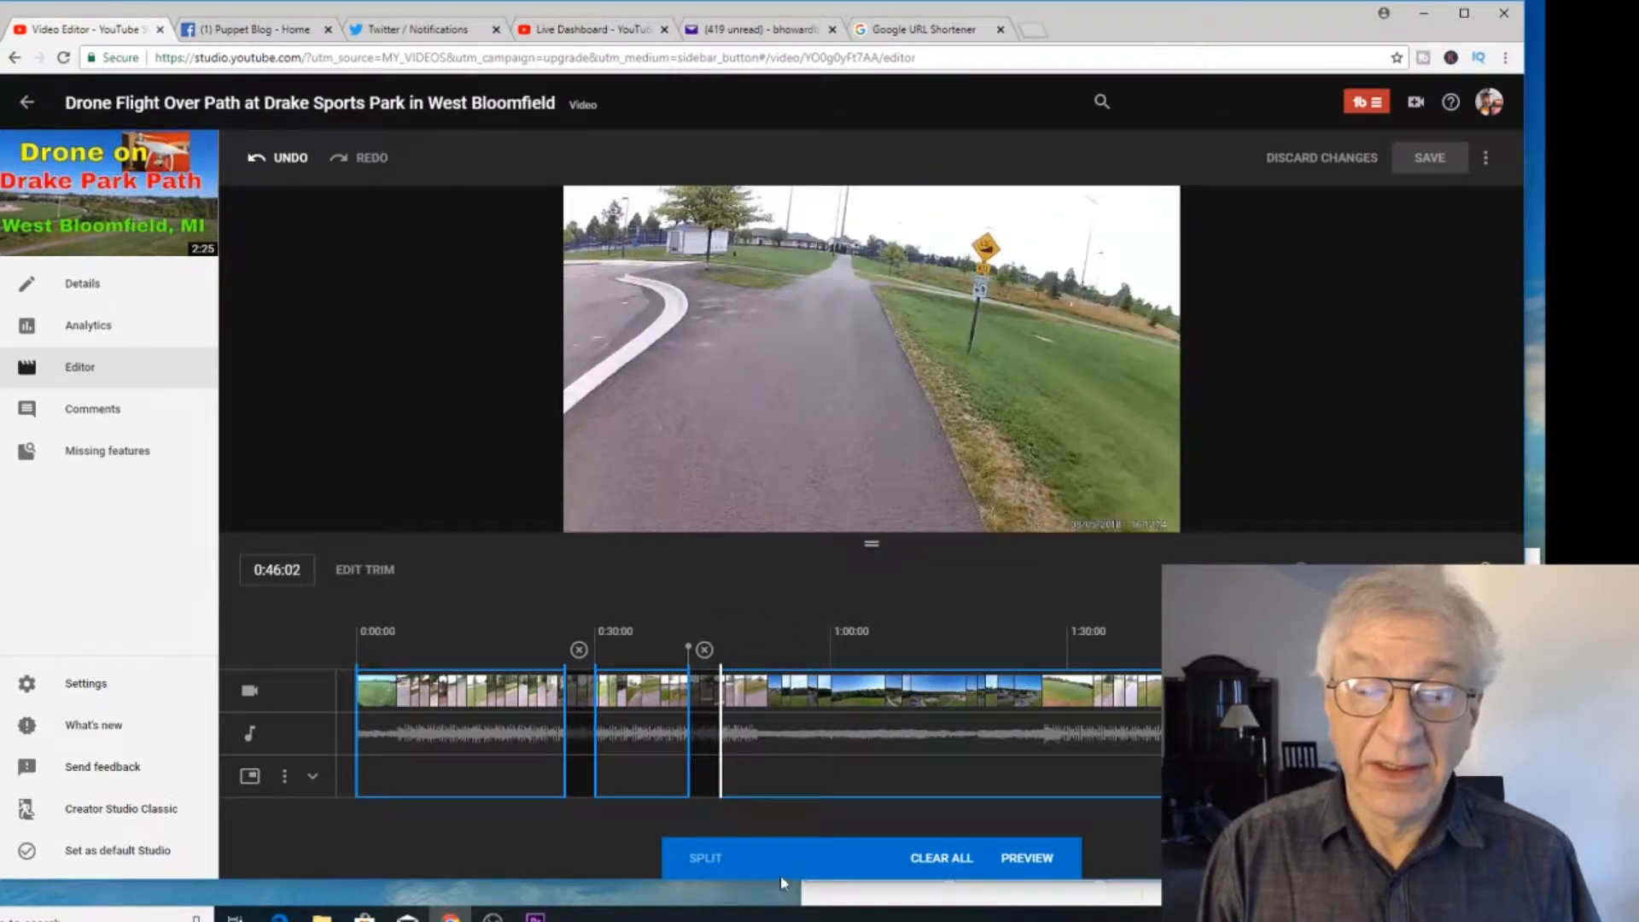
{"action": "left_click", "coordinate": [1024, 856]}
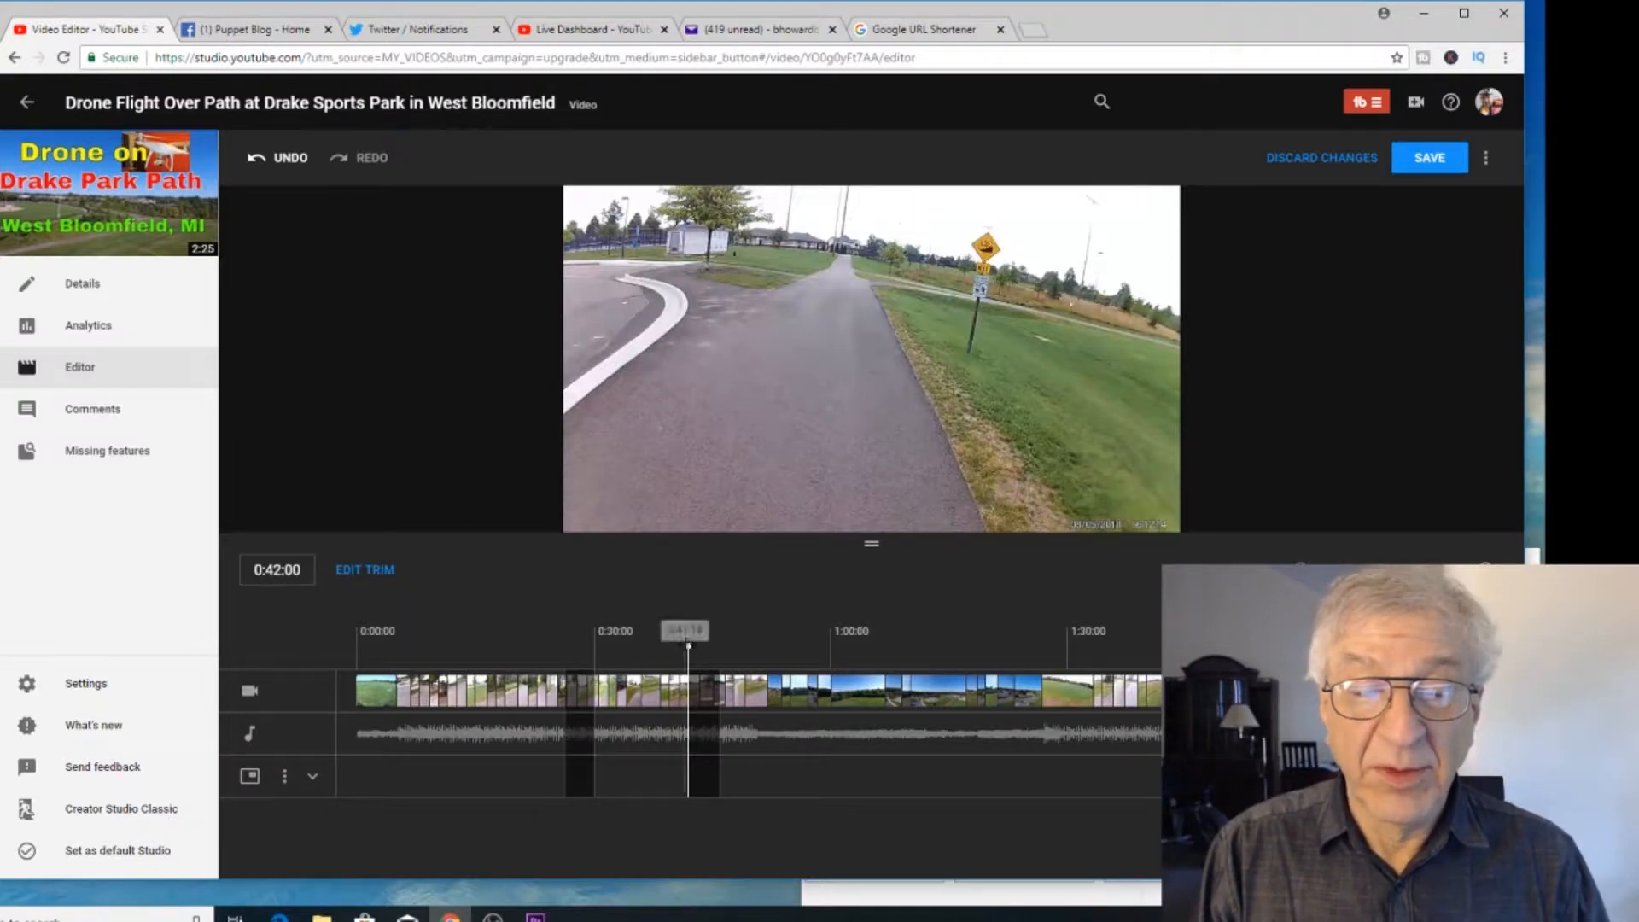
Step: Play the video from 0:48:12, pause it and move the playhead back to 0:56:14
{"action": "left_click_drag", "start_coordinate": [698, 647], "coordinate": [739, 653]}
{"action": "mouse_move", "coordinate": [669, 494]}
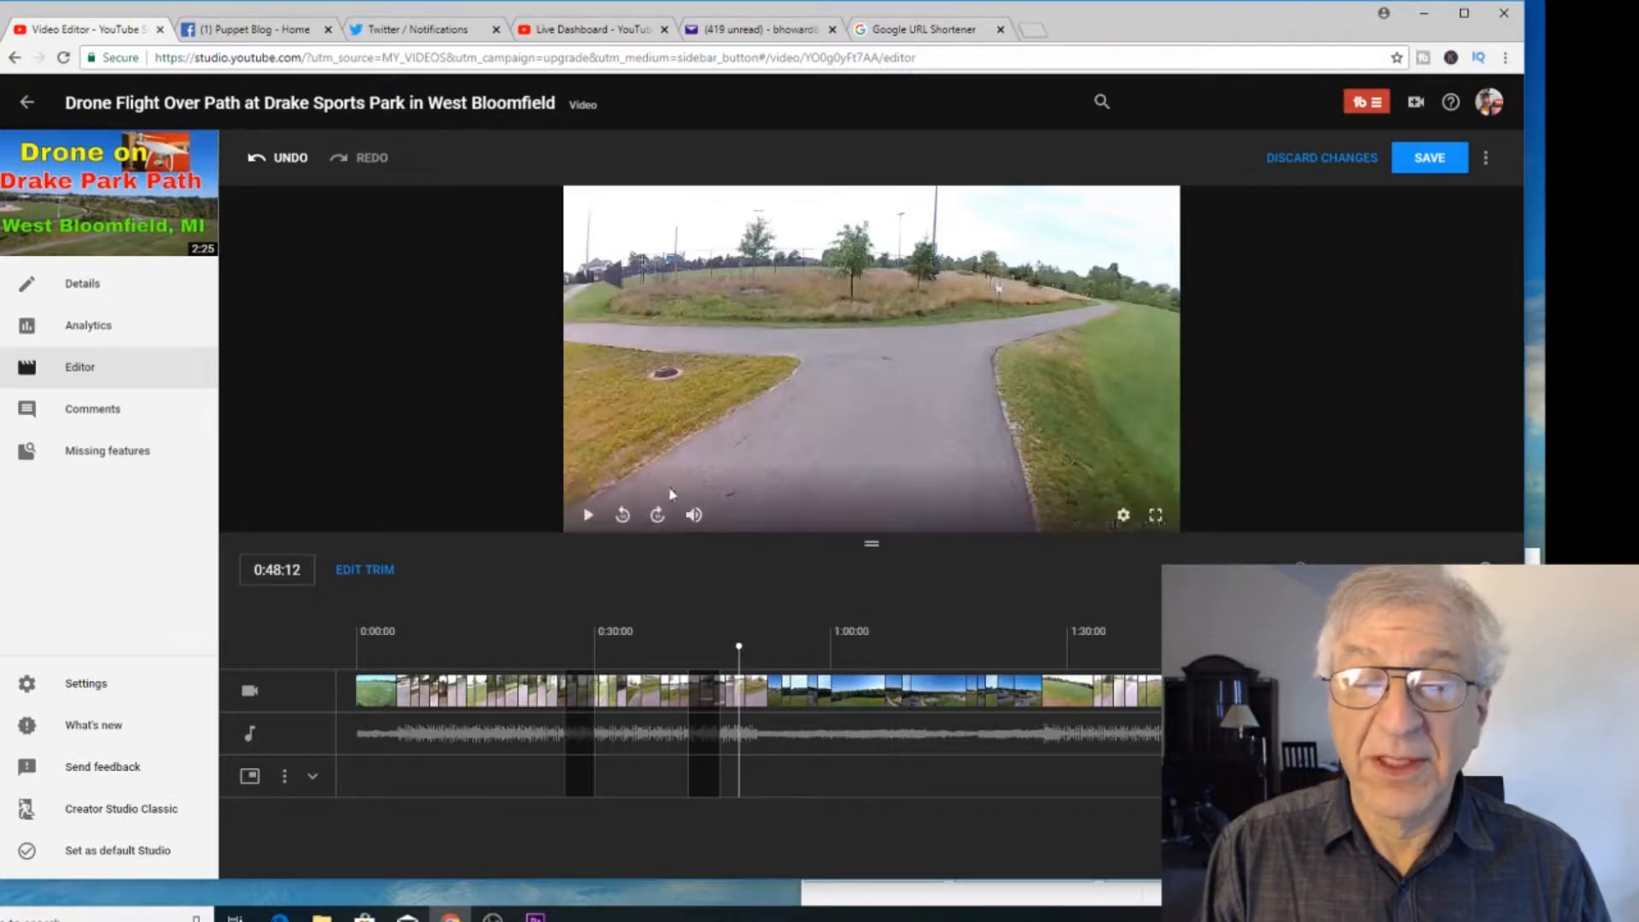
{"action": "left_click", "coordinate": [588, 516]}
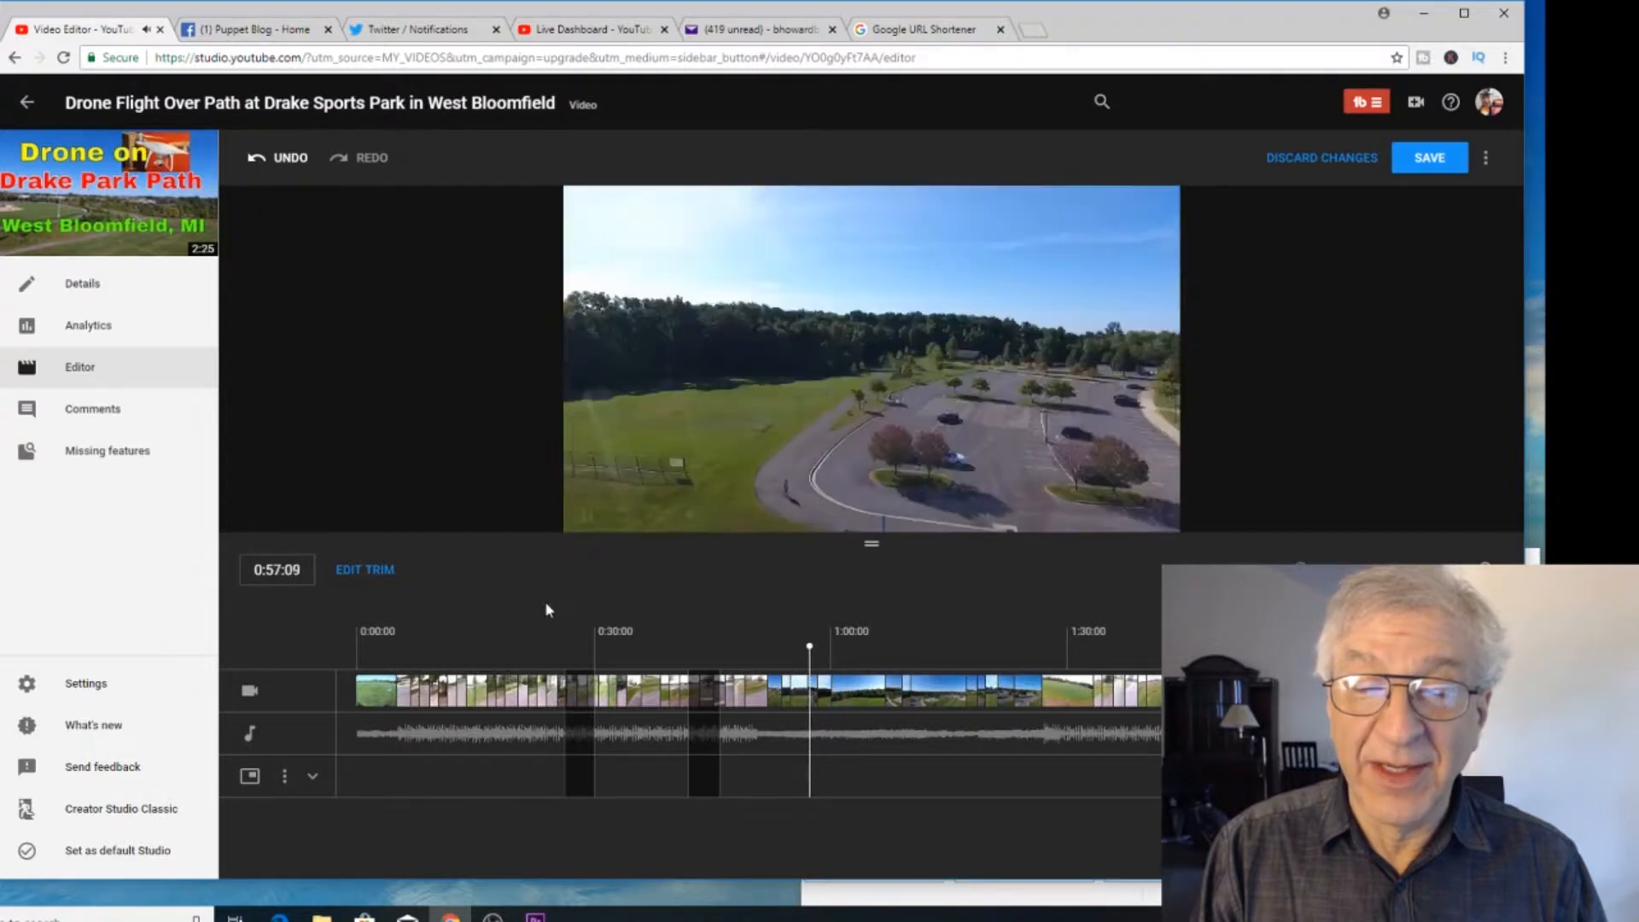
{"action": "left_click", "coordinate": [588, 516]}
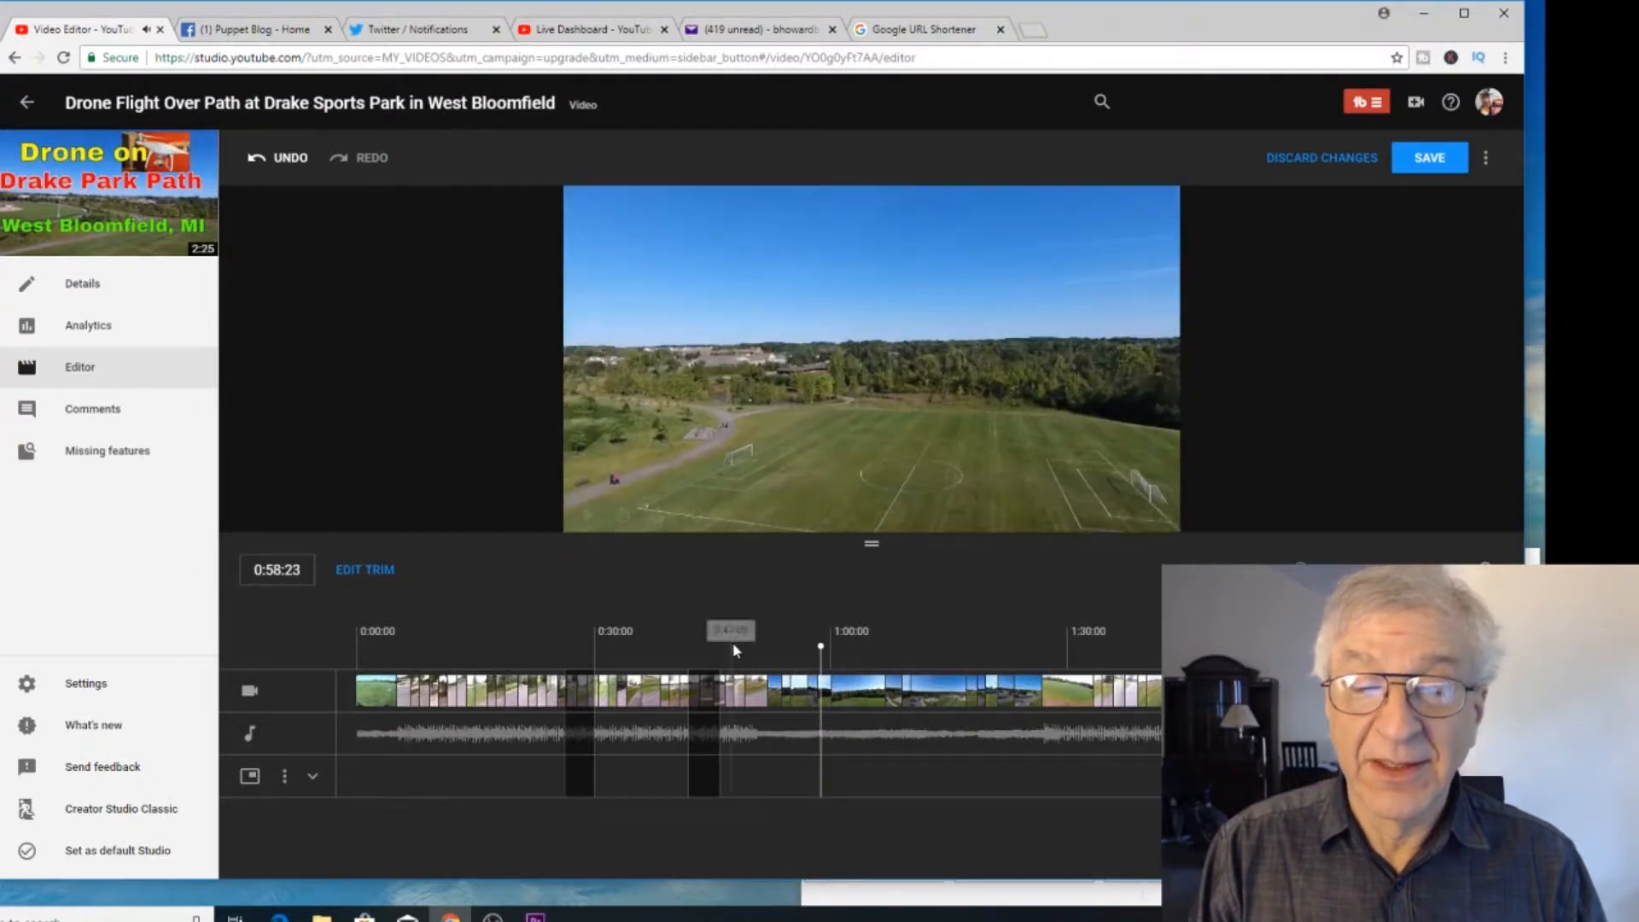
{"action": "mouse_move", "coordinate": [821, 646]}
{"action": "left_mouse_down"}
{"action": "mouse_move", "coordinate": [788, 649]}
{"action": "mouse_move", "coordinate": [802, 648]}
{"action": "left_mouse_up"}
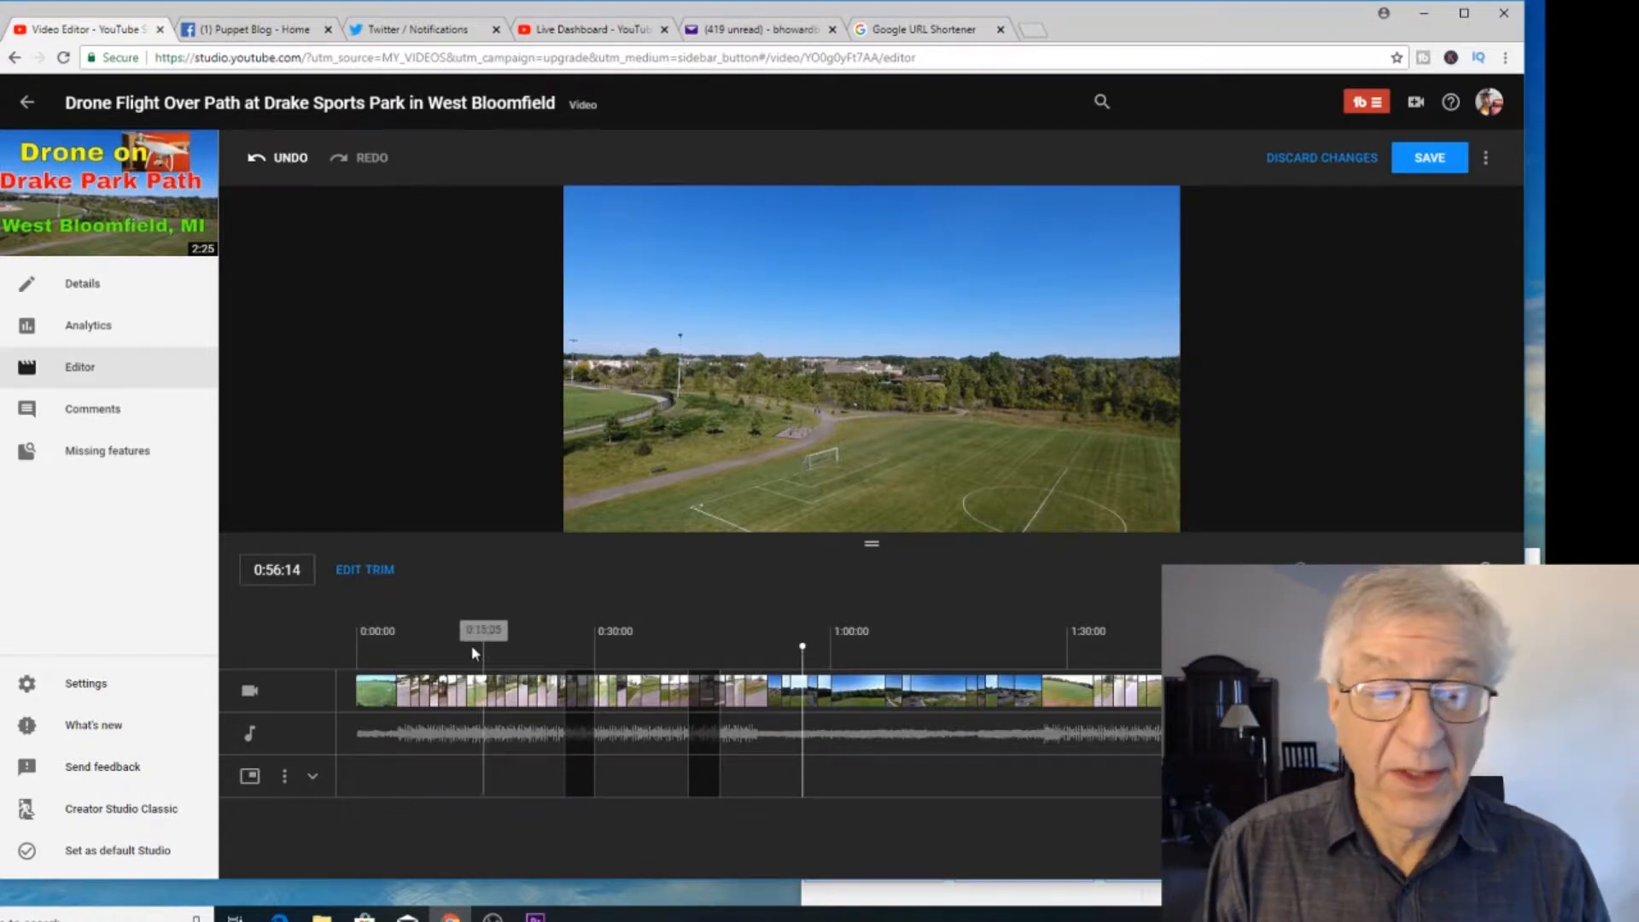
Step: Add a third cut removing the section from 1:00:19 to 1:08:15 and preview the trim
{"action": "left_click", "coordinate": [365, 570]}
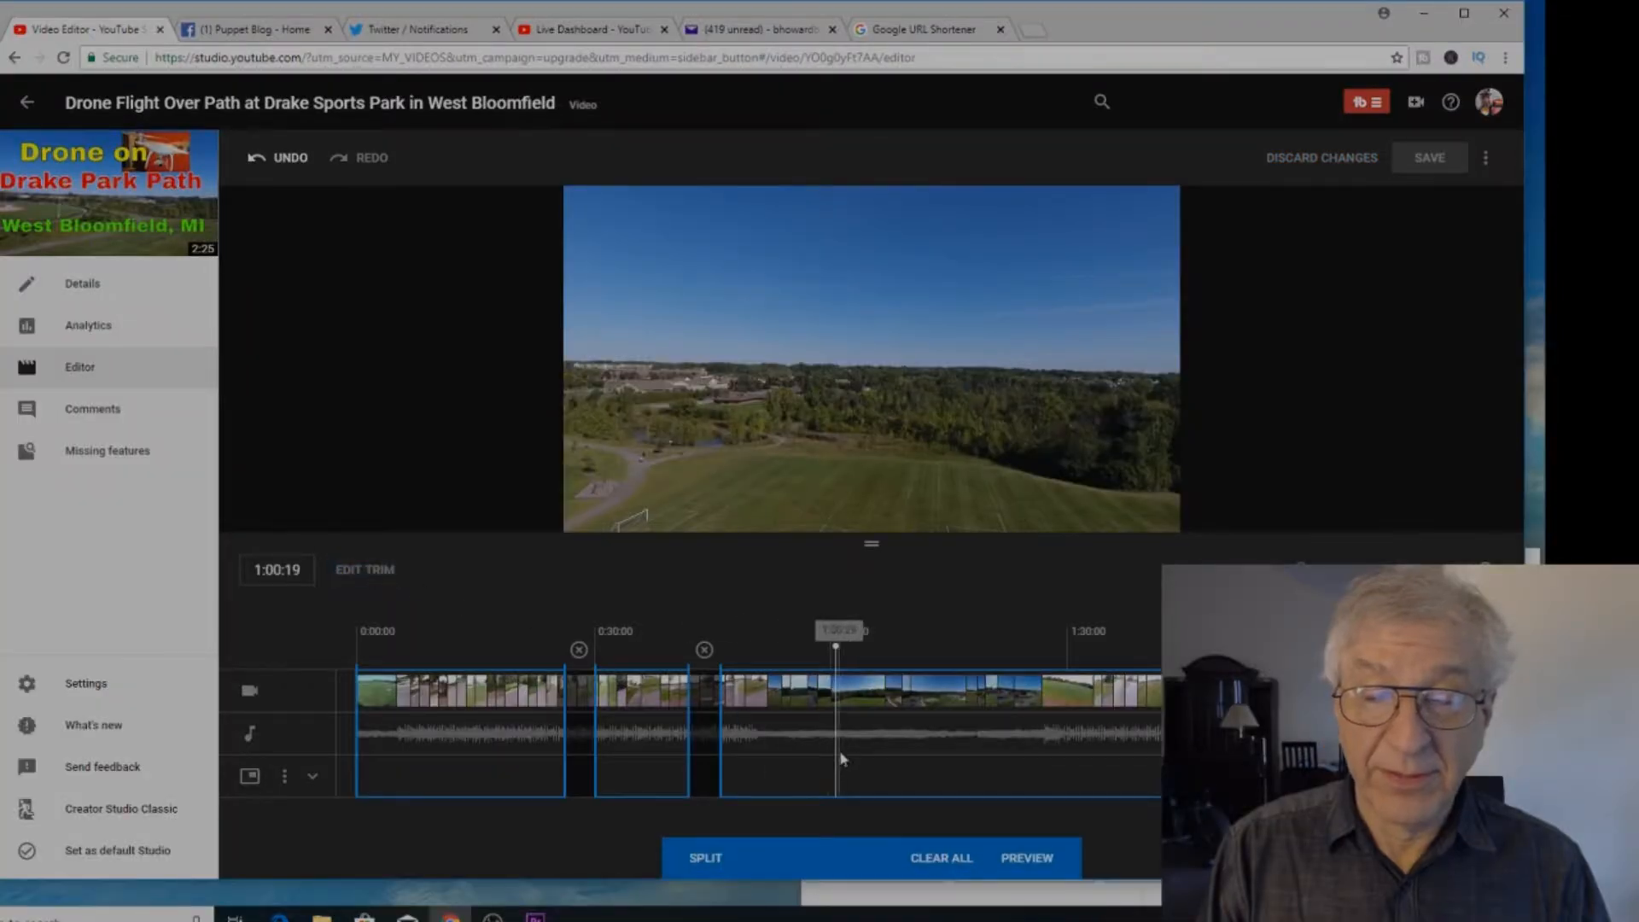
{"action": "left_click", "coordinate": [723, 857]}
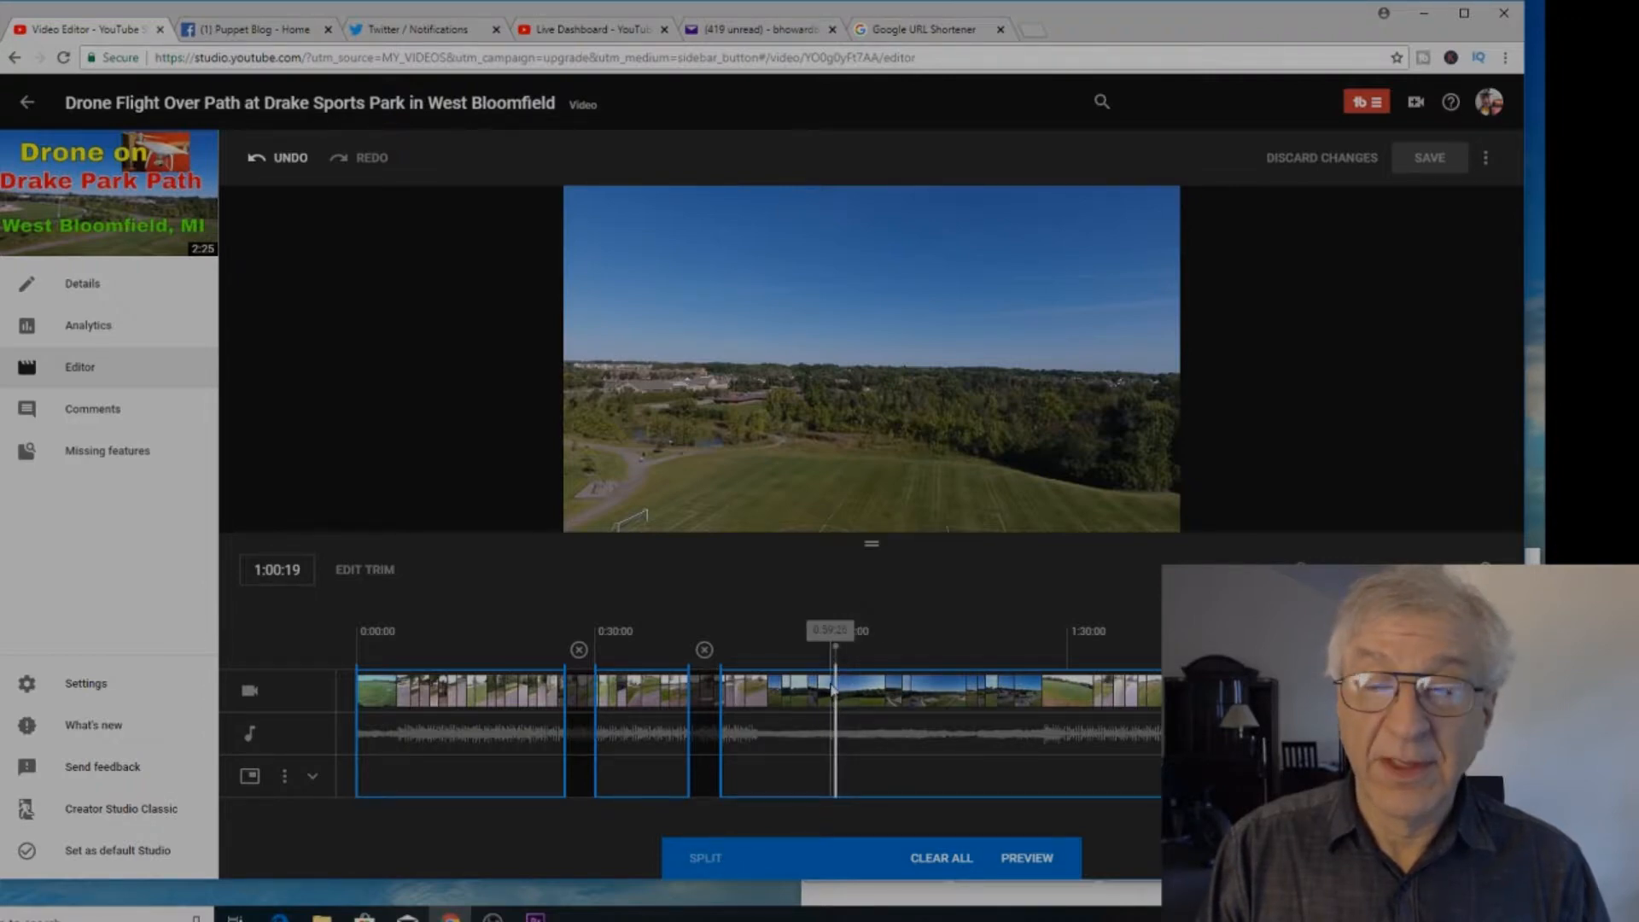
{"action": "left_click_drag", "start_coordinate": [835, 696], "coordinate": [896, 717]}
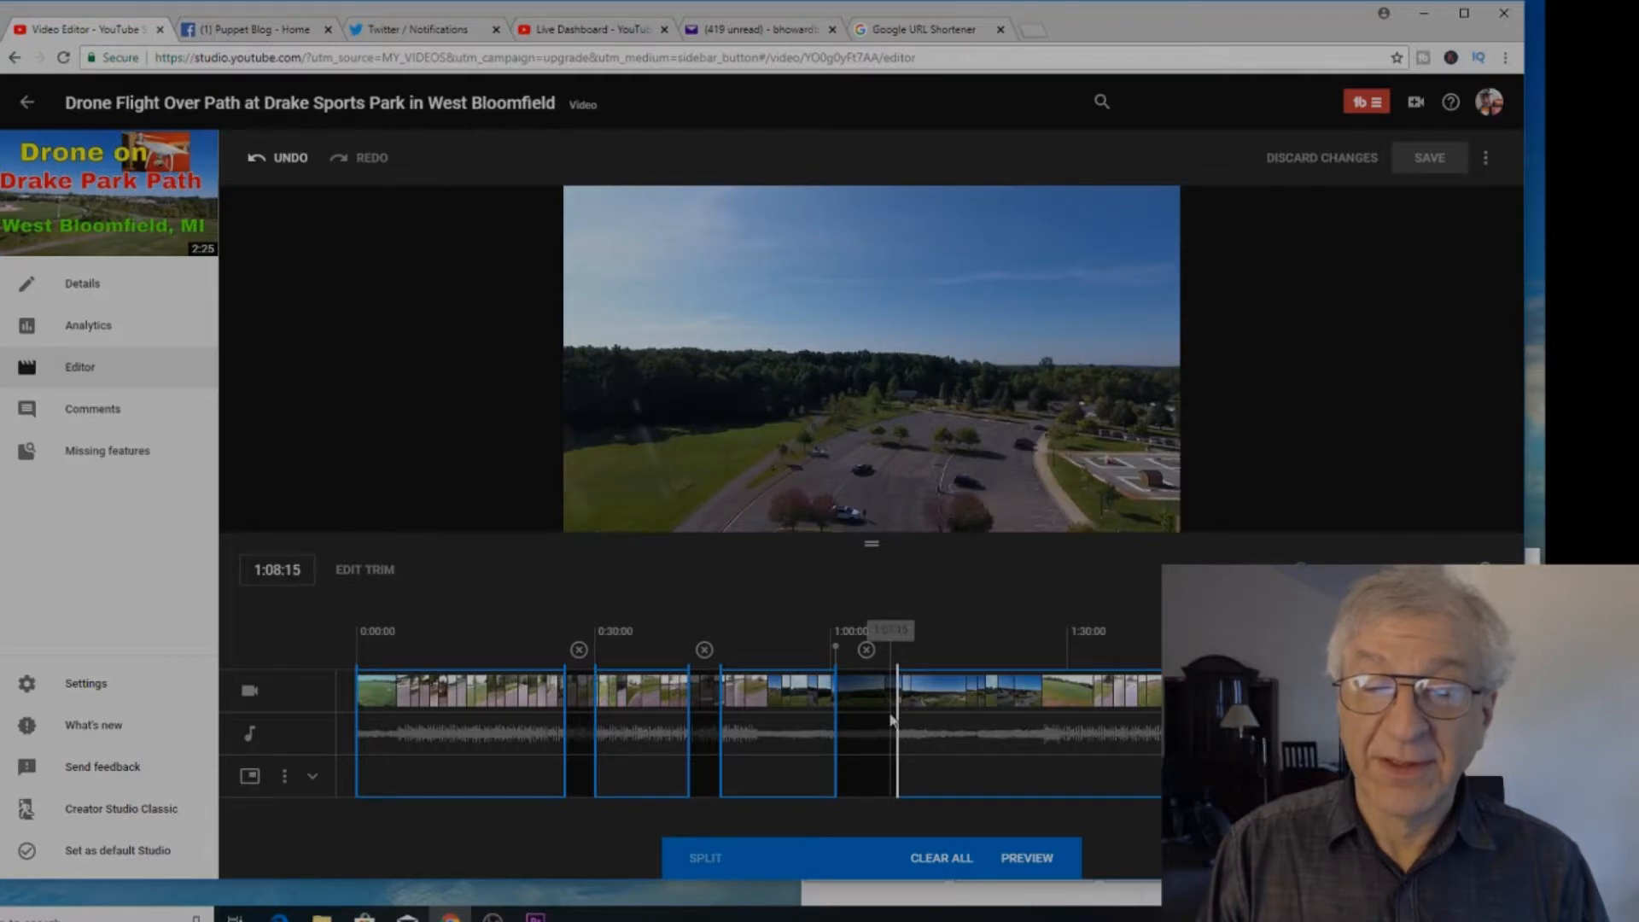
{"action": "left_click", "coordinate": [1026, 859]}
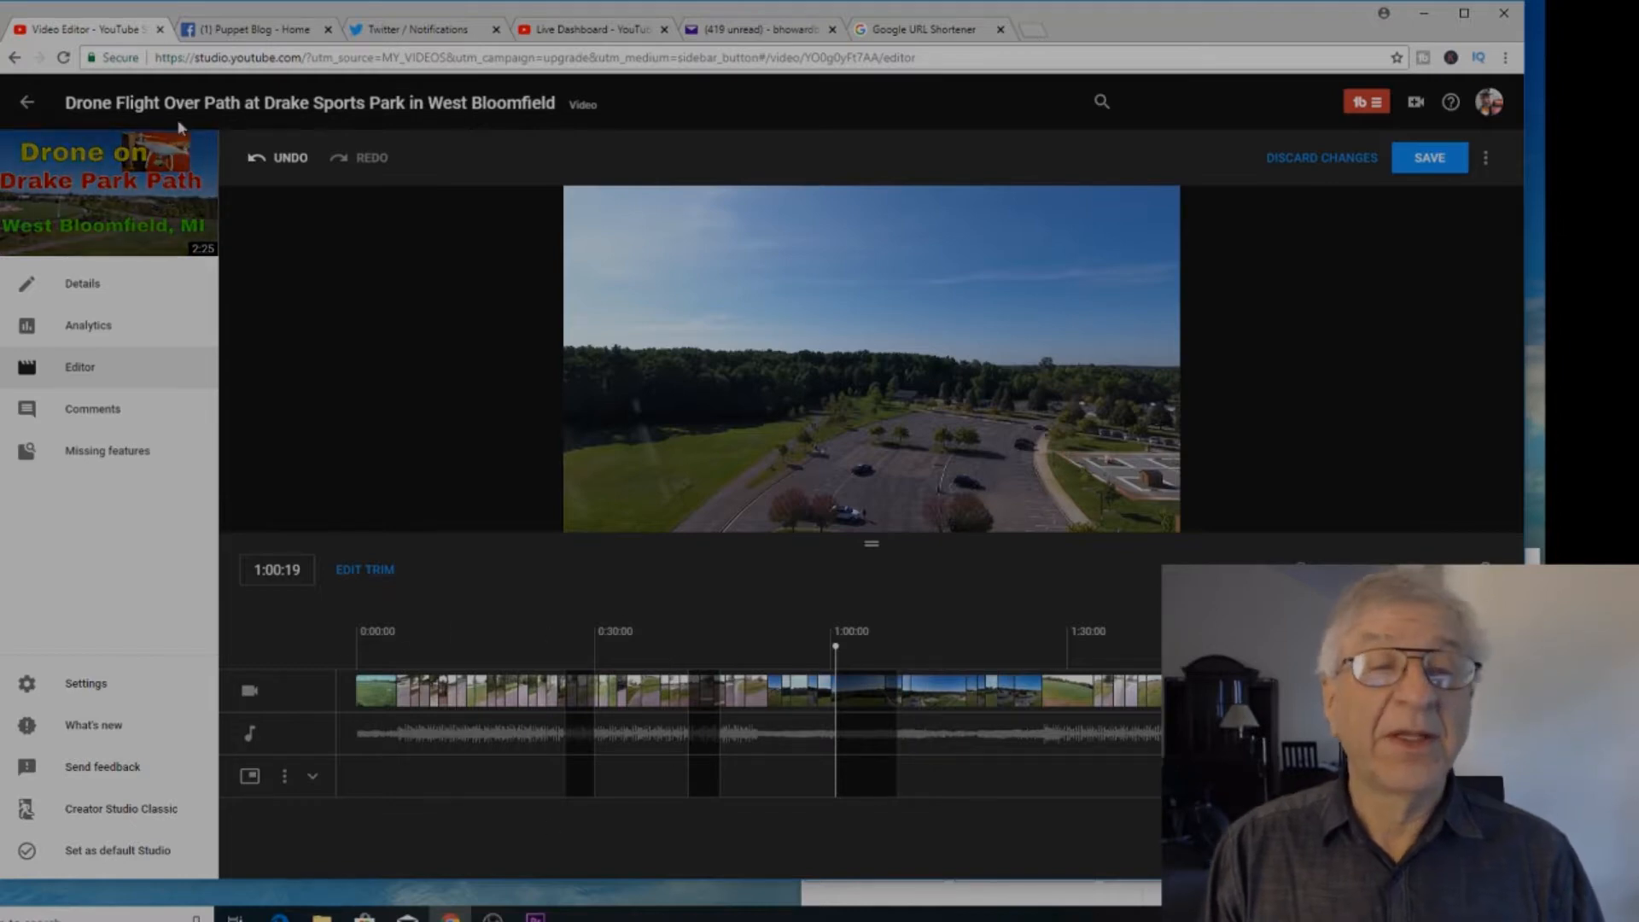
Step: Undo the last trim preview and remove the third cut, which starts at 1:00:19
{"action": "left_click", "coordinate": [274, 159]}
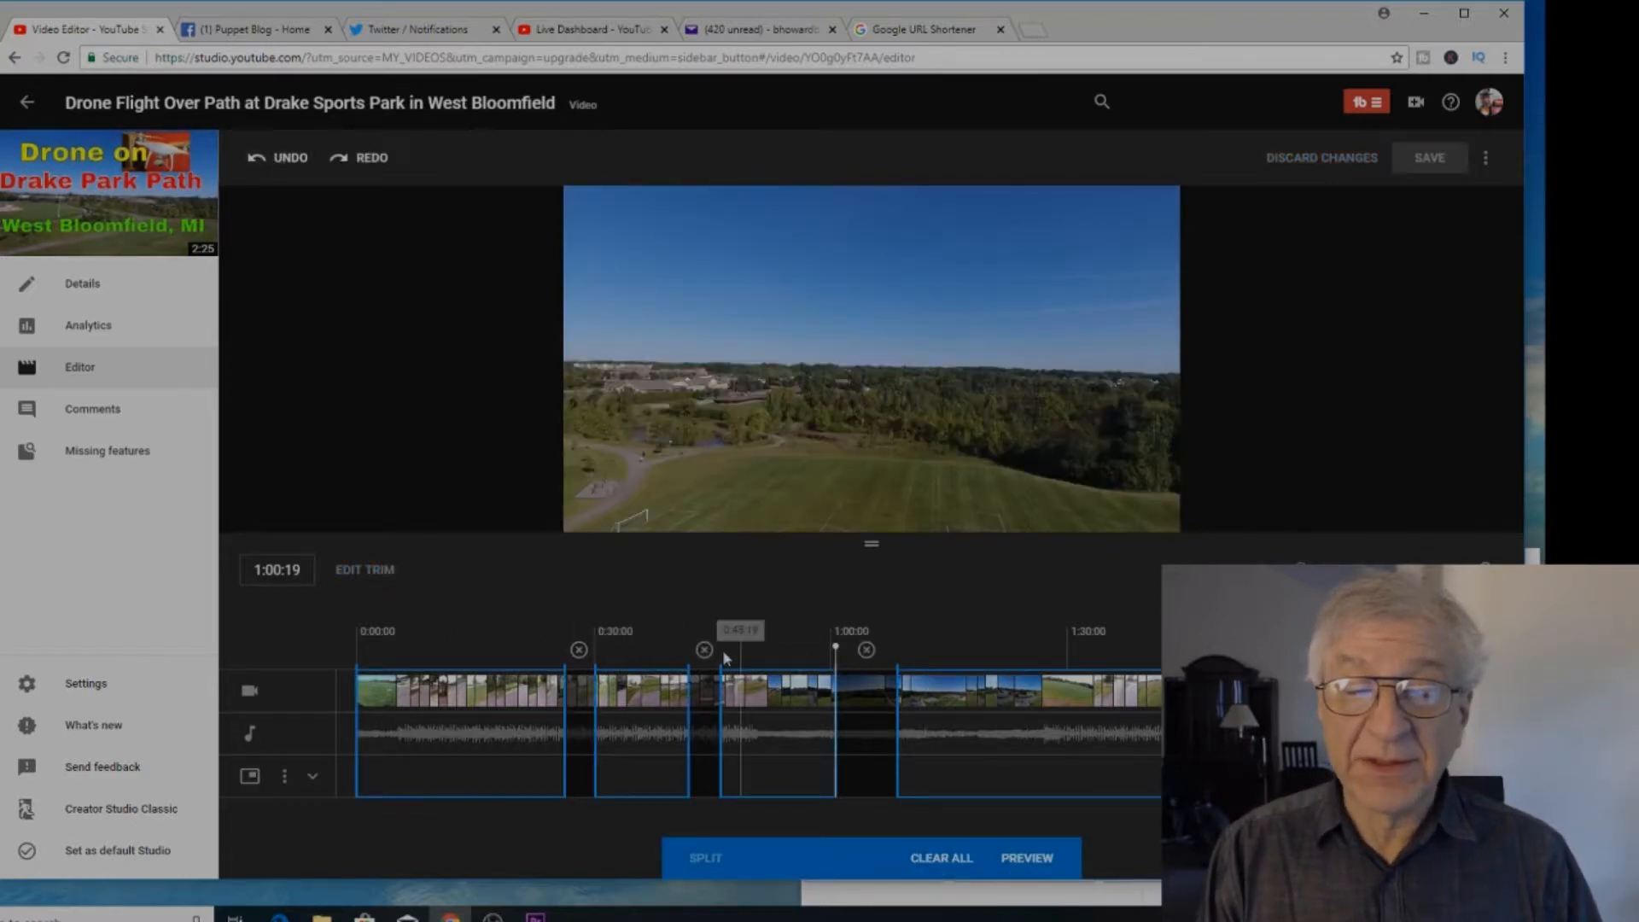
{"action": "left_click", "coordinate": [867, 650]}
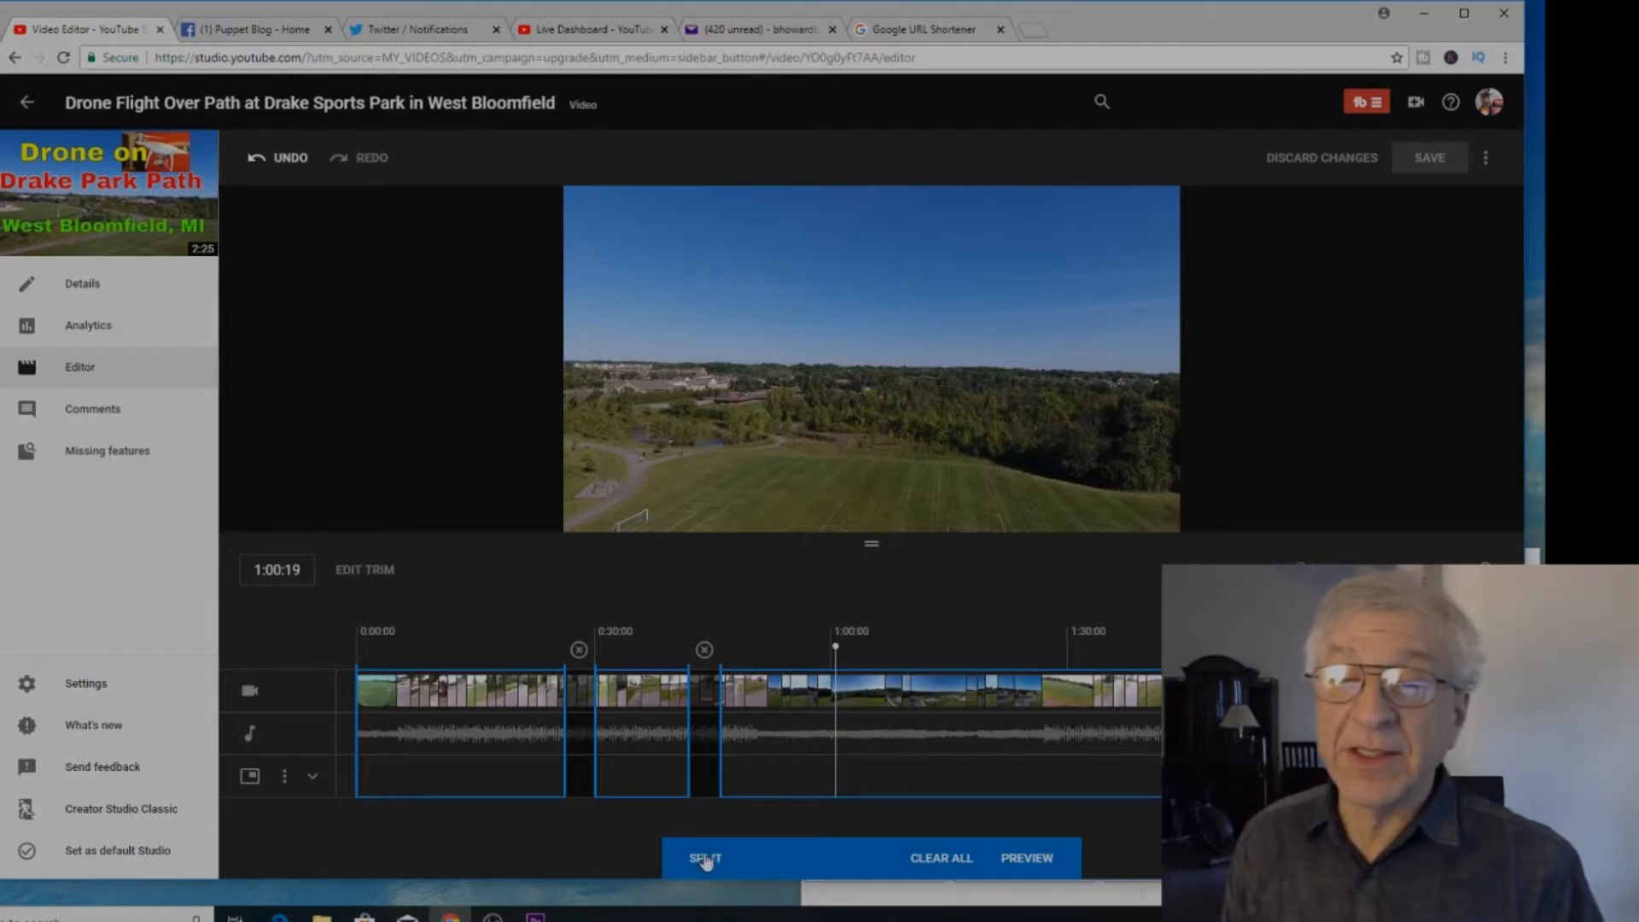
Step: Split the video at 1:00:19, cut out the section up to 1:07:14 and preview the trim
{"action": "left_click", "coordinate": [706, 859]}
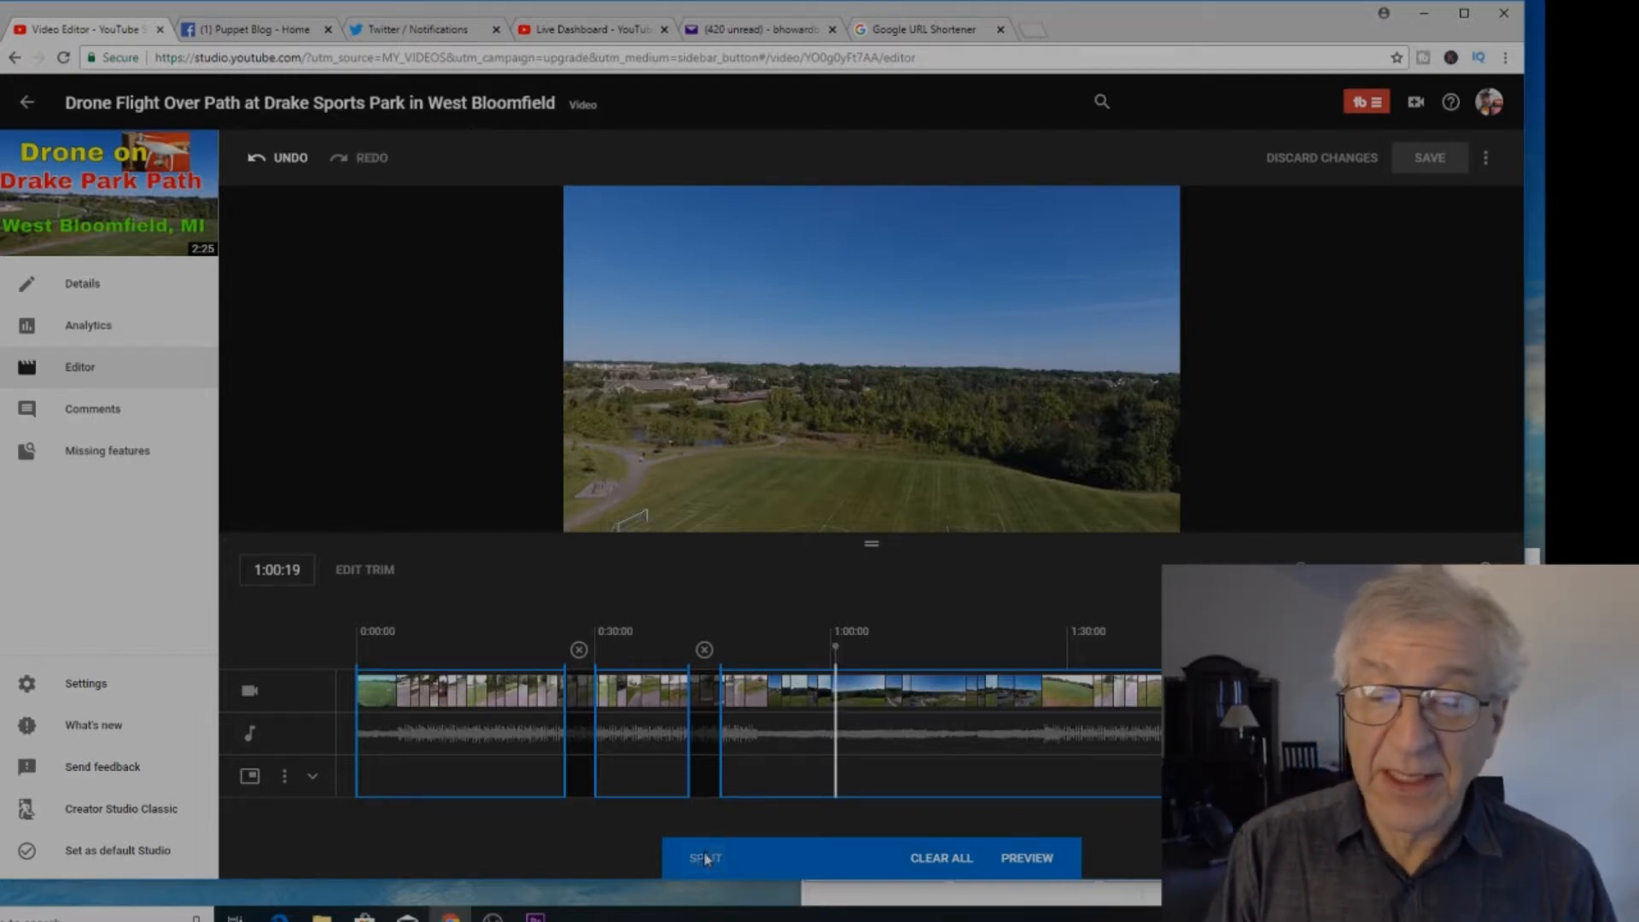
{"action": "left_click_drag", "start_coordinate": [834, 690], "coordinate": [890, 701]}
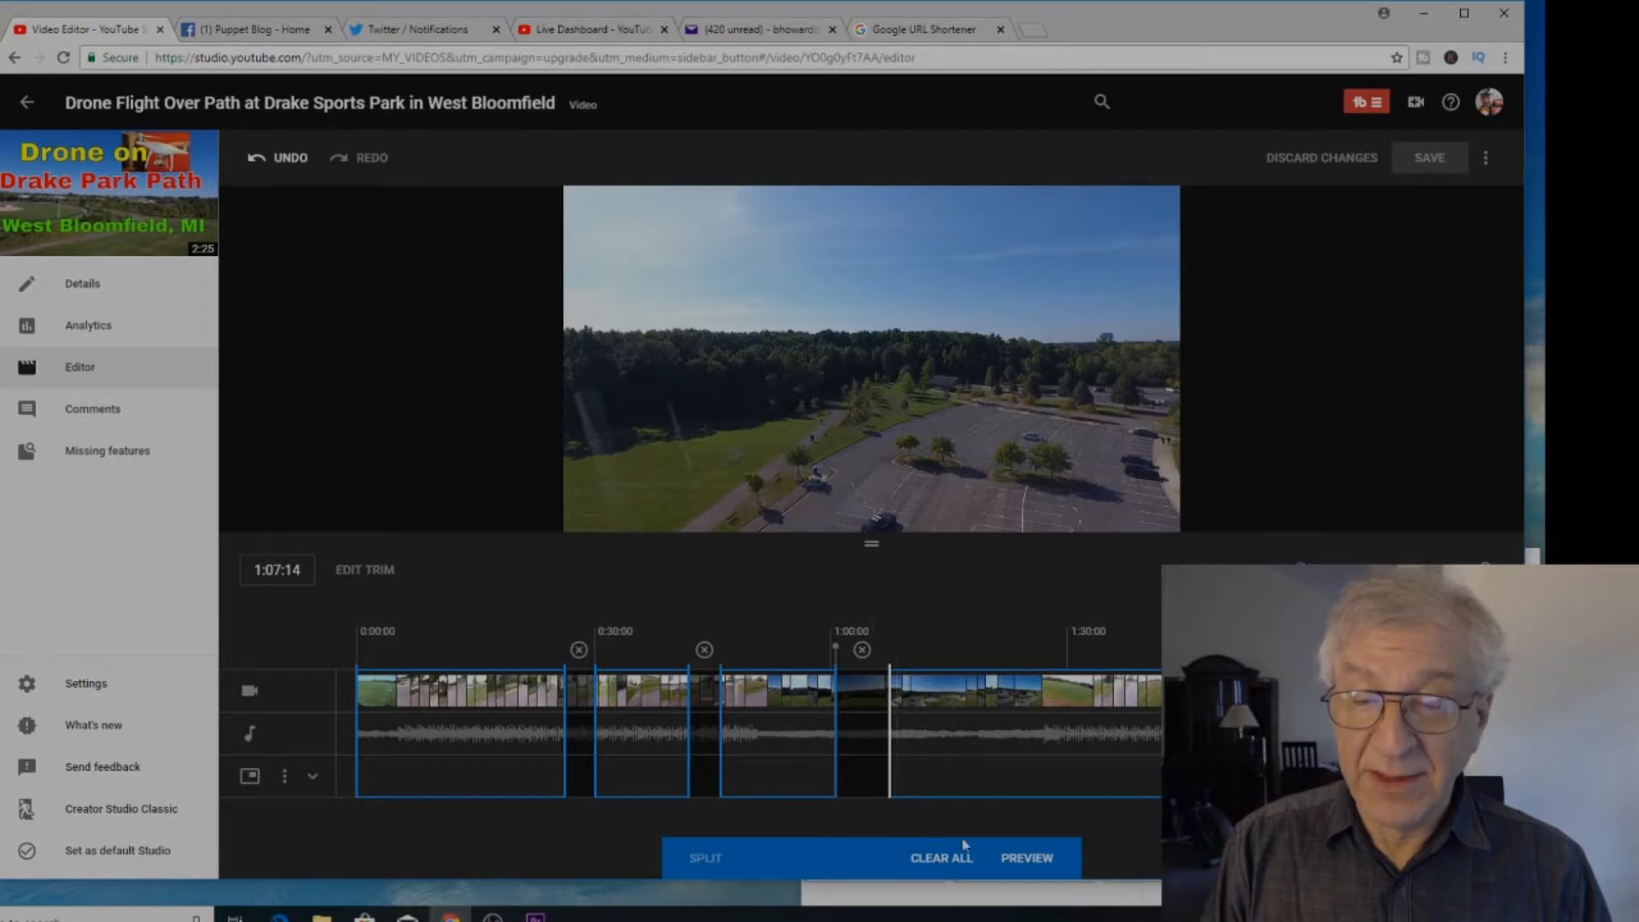
{"action": "left_click", "coordinate": [1035, 858]}
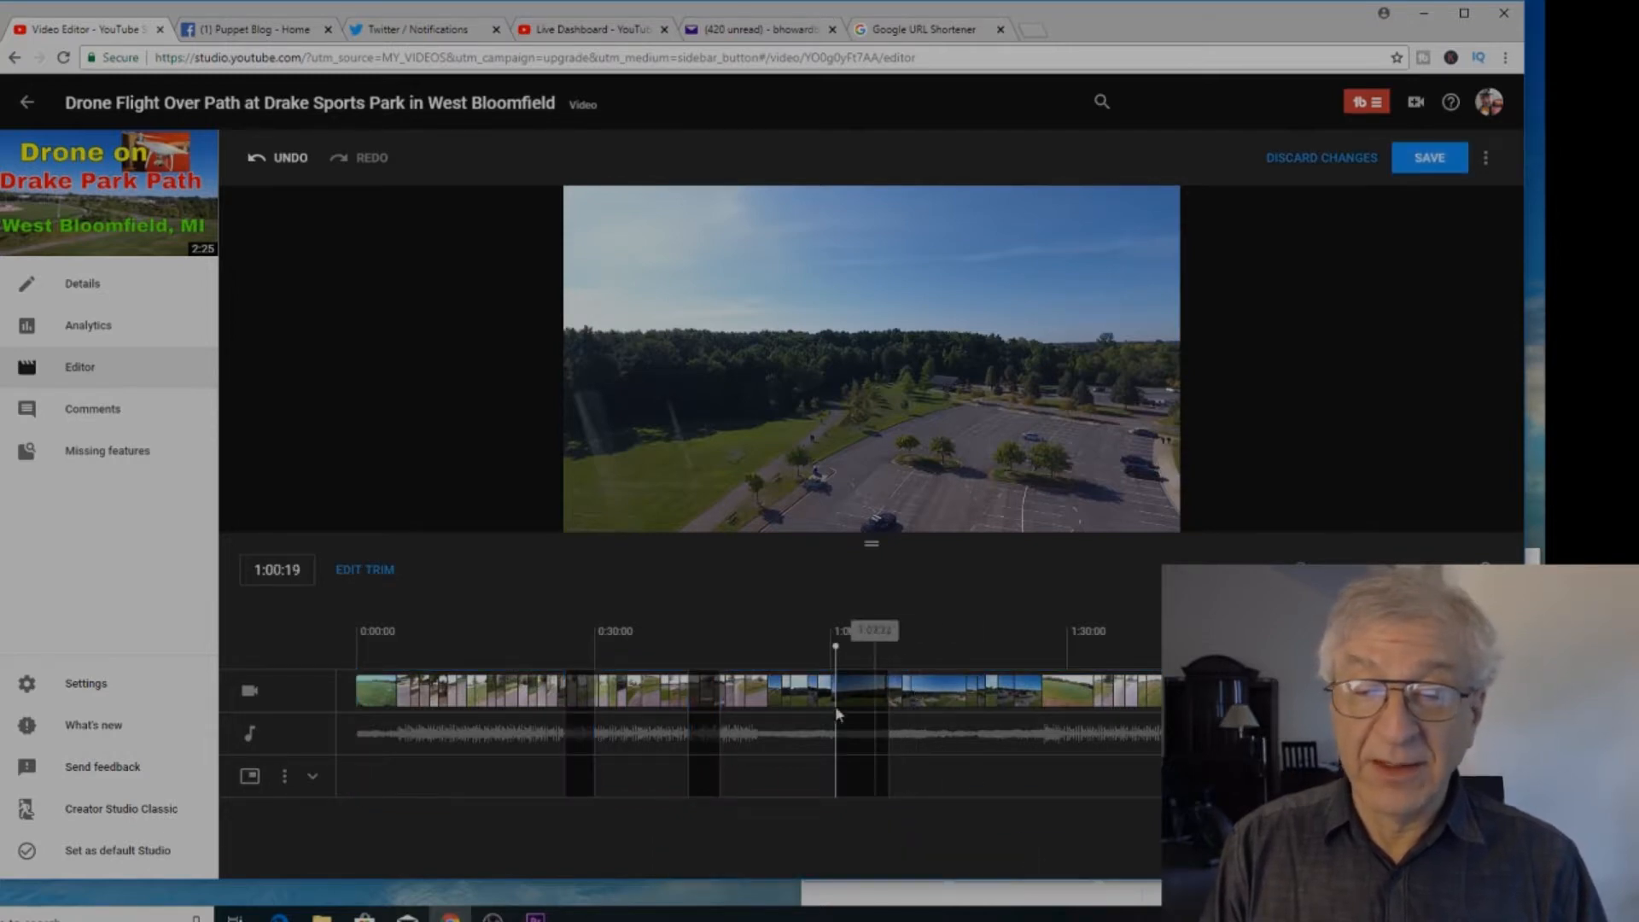